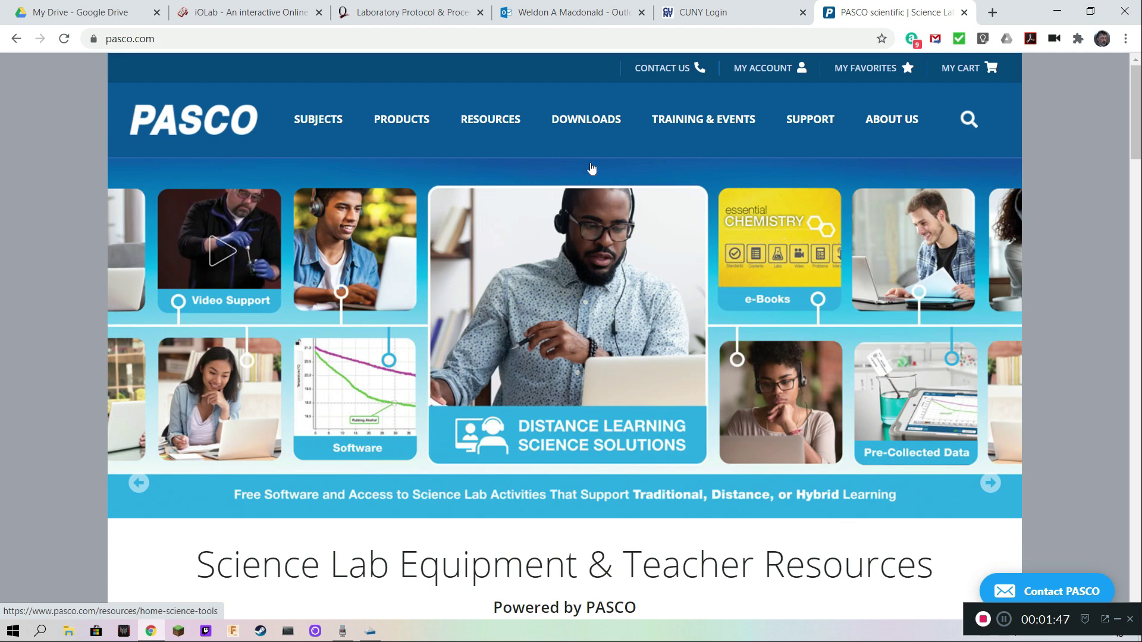
Go to the PASCO Capstone download page and view the Windows 2.1.1 and Mac 2.1.0 downloads.
left_click(589, 120)
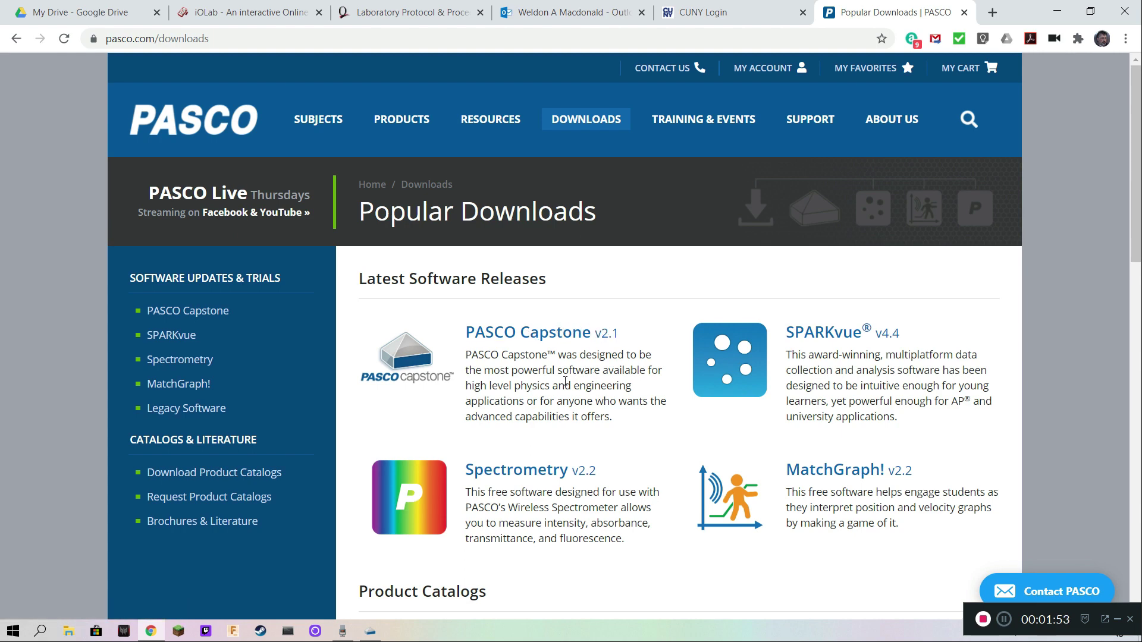
left_click(559, 332)
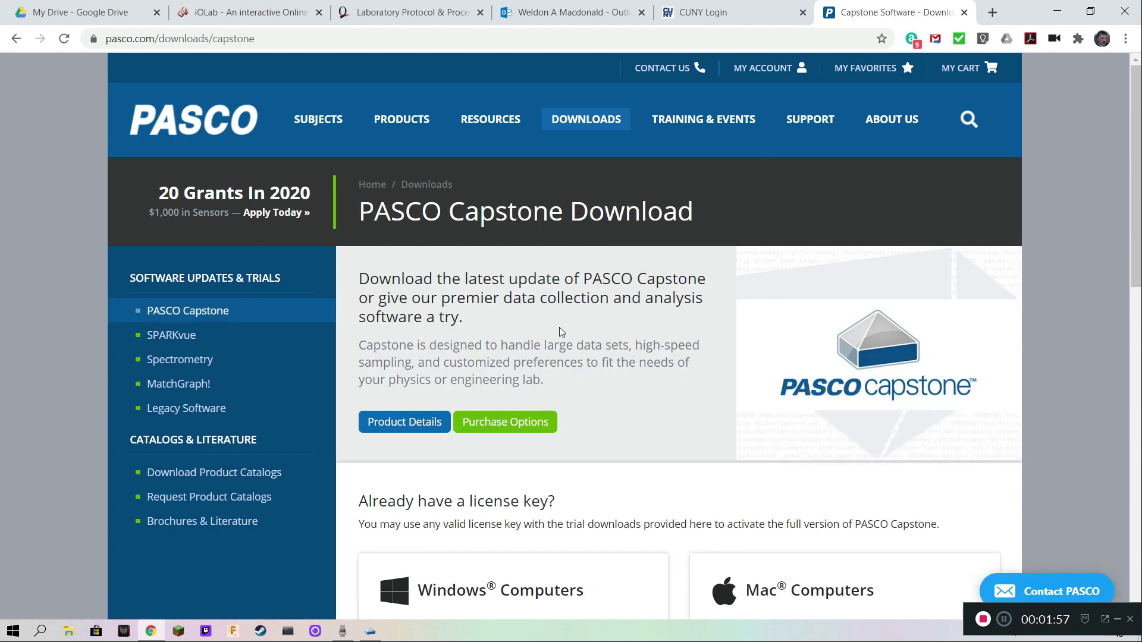
scroll(585, 385, "down", 3)
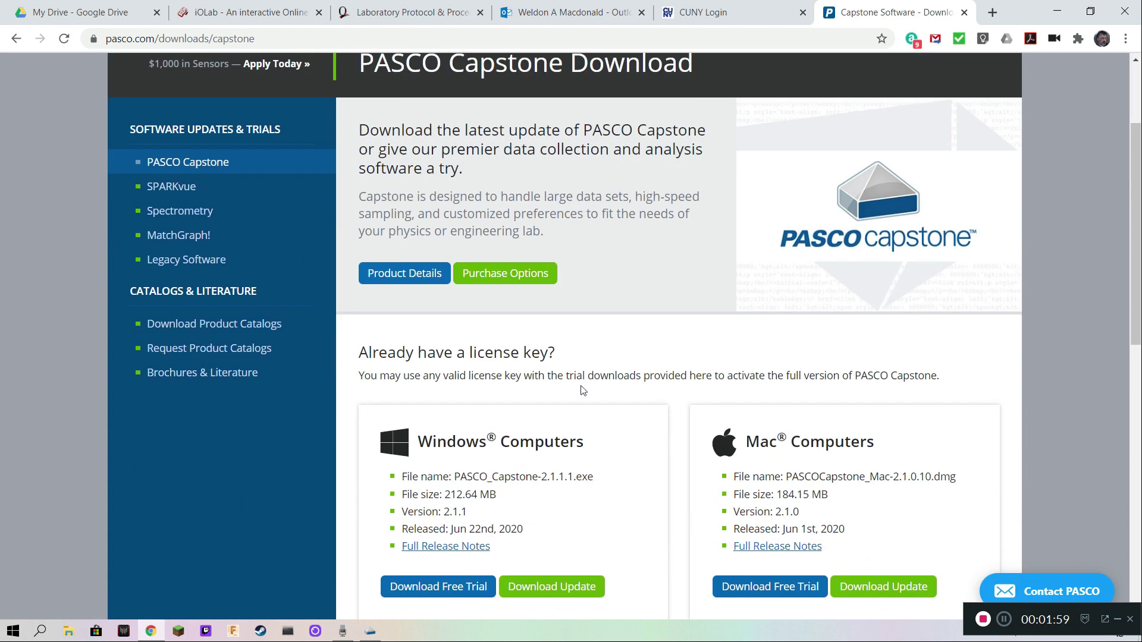
scroll(582, 390, "down", 5)
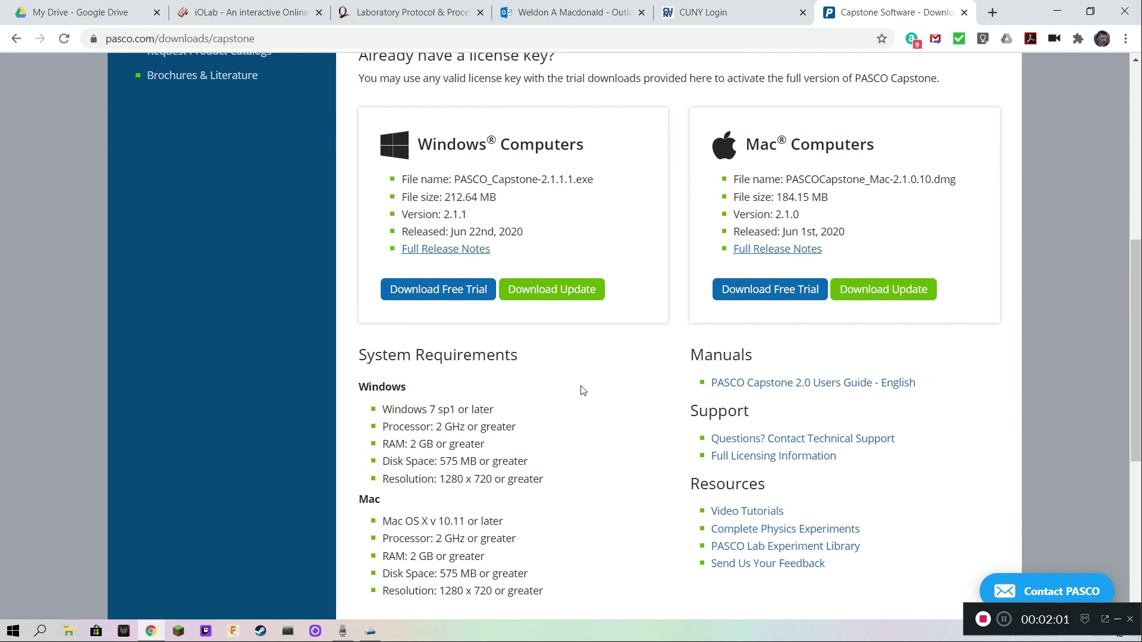
scroll(582, 390, "up", 3)
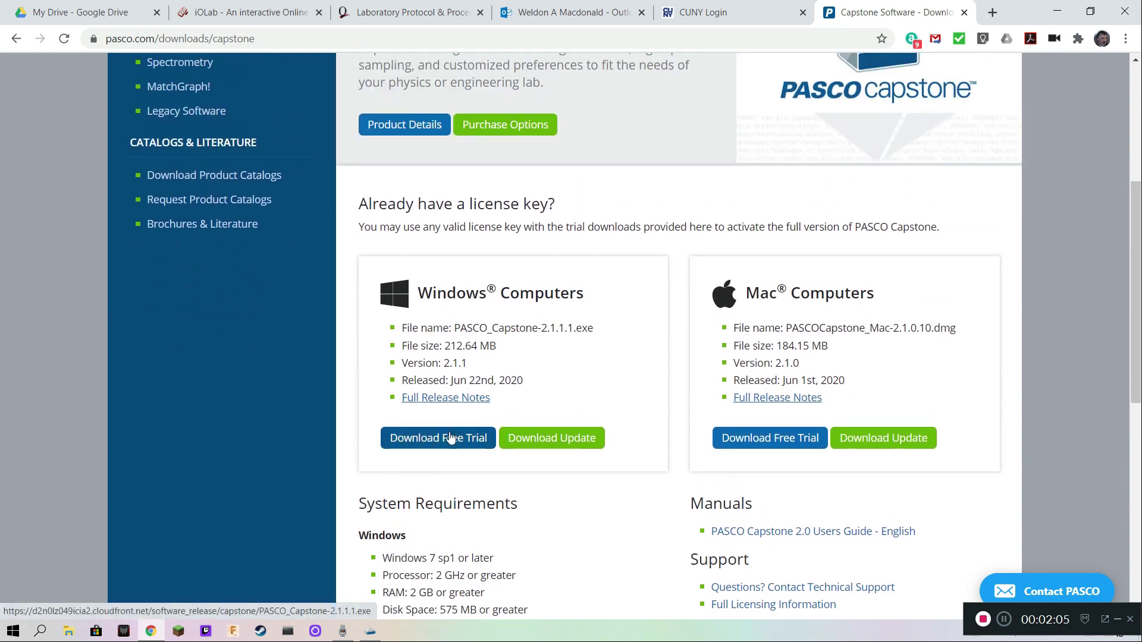
scroll(458, 449, "down", 3)
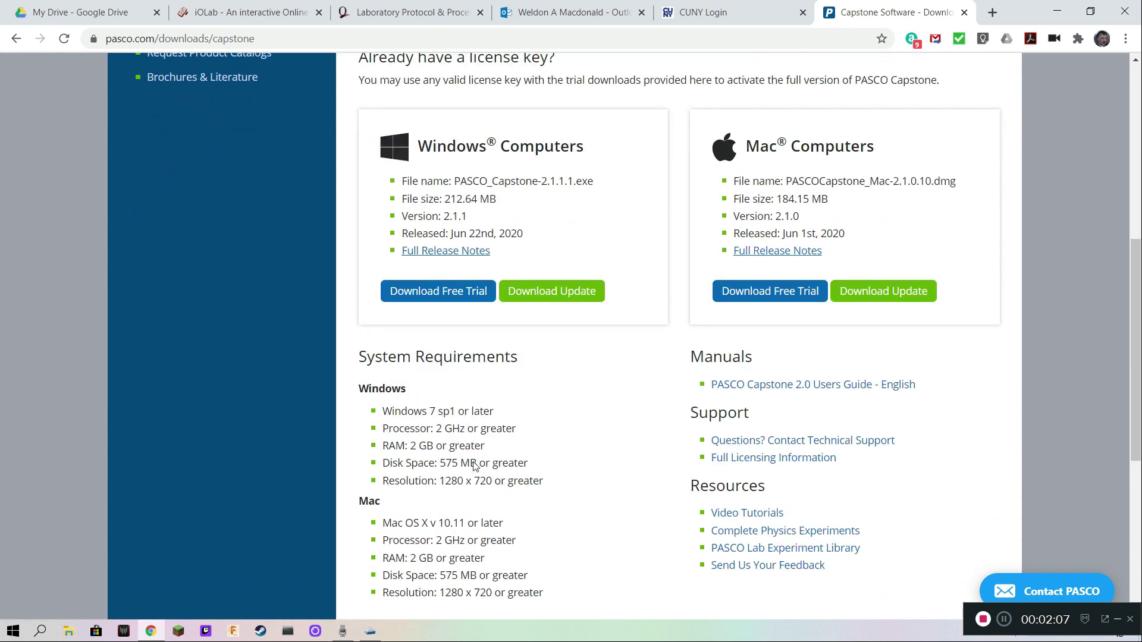
scroll(474, 466, "up", 1)
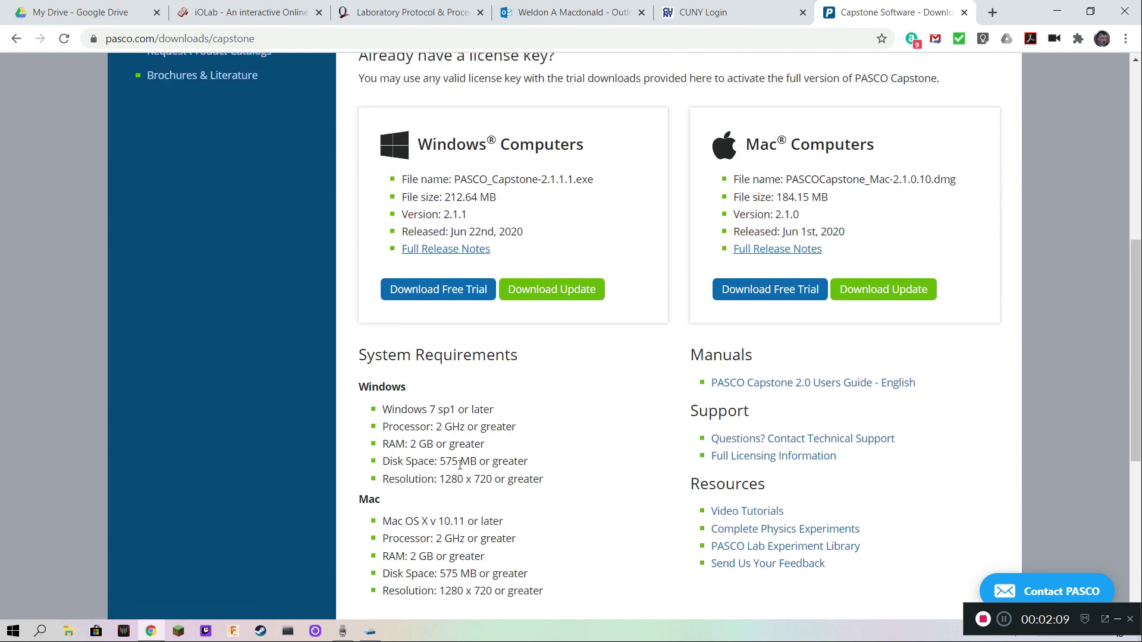
scroll(467, 463, "up", 1)
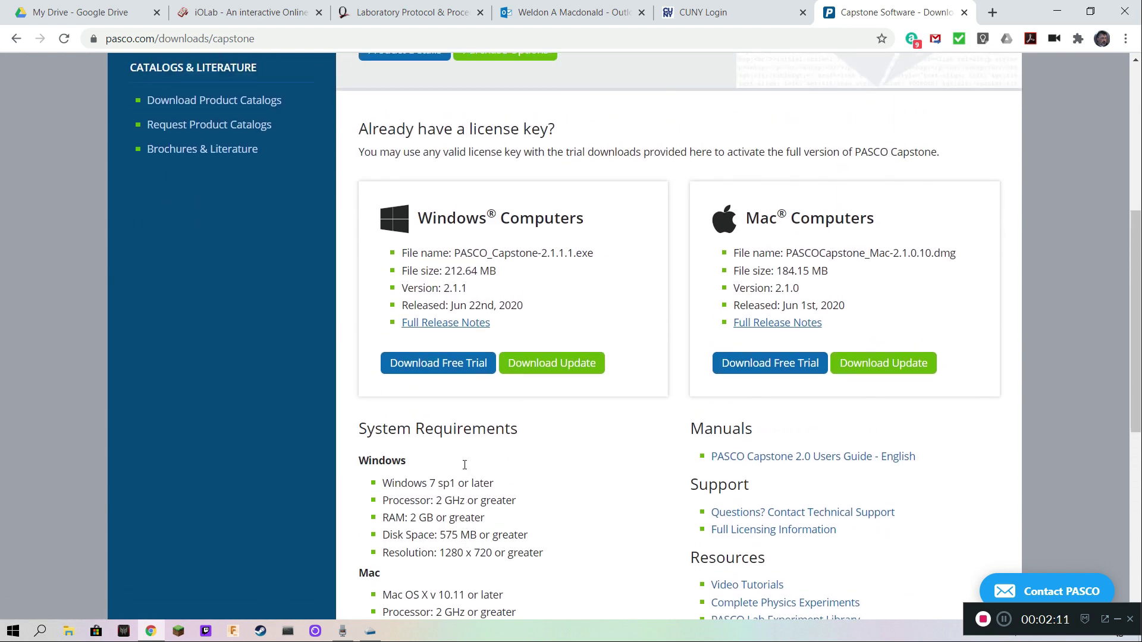
scroll(624, 311, "up", 1)
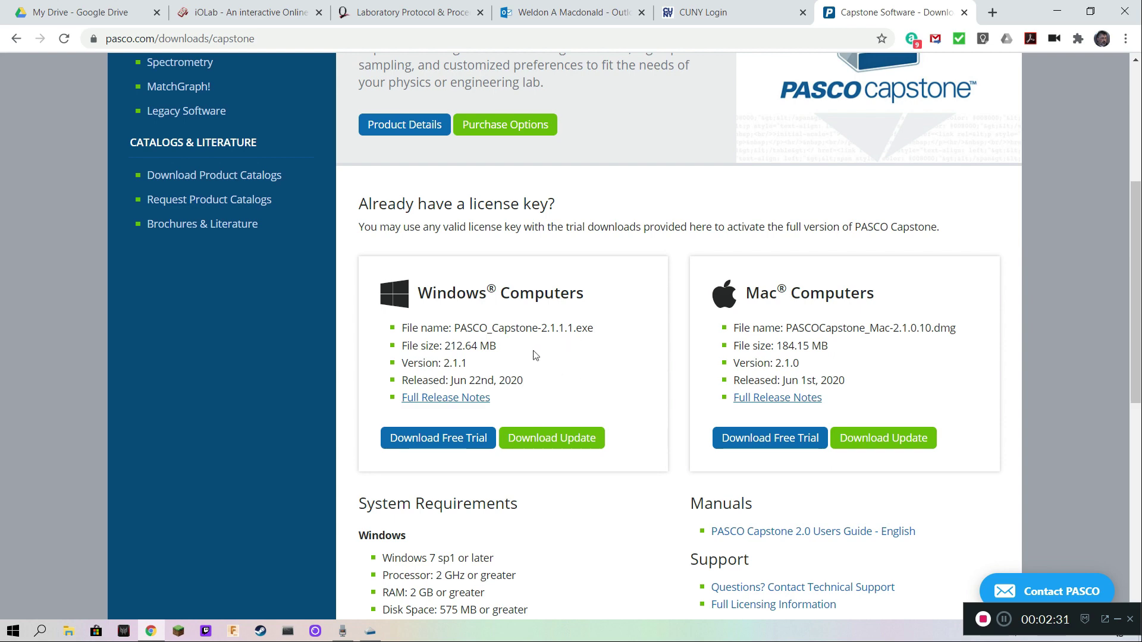
Save the Capstone experiment as 'Motion Diagrams' in Downloads, replacing the existing Motion diagrams.cap.
key("alt+Tab")
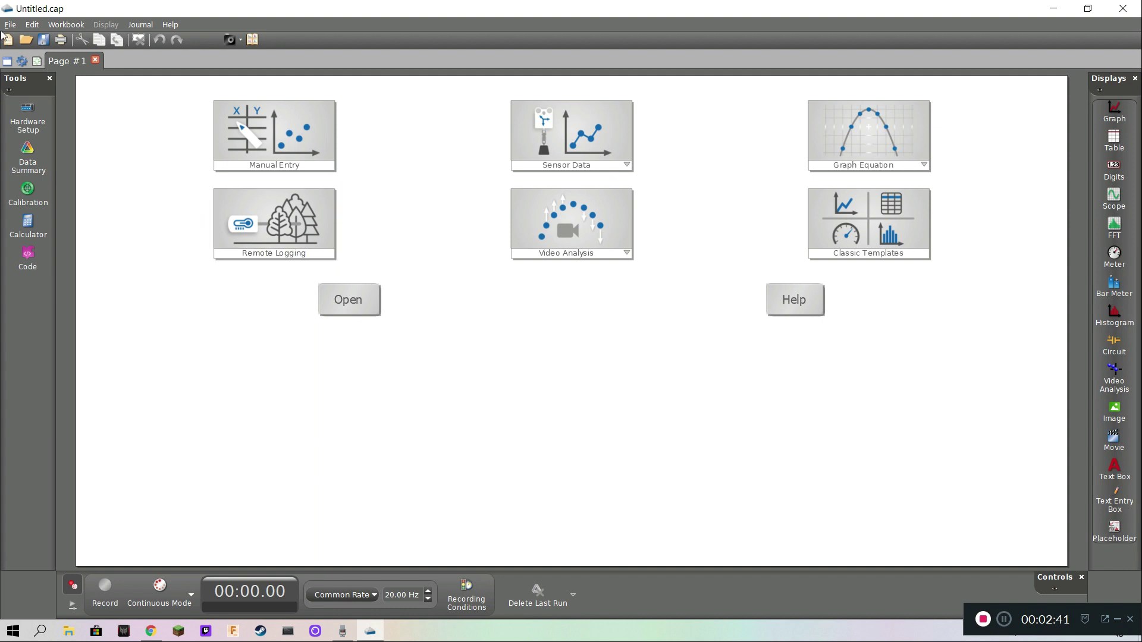
left_click(43, 39)
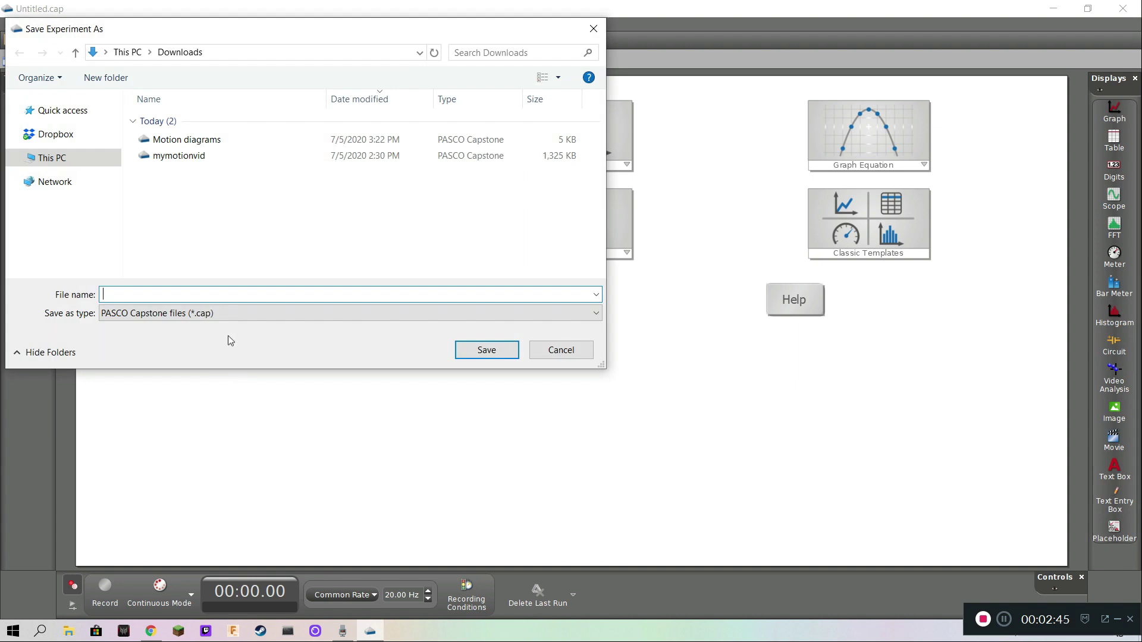
type("MOtion")
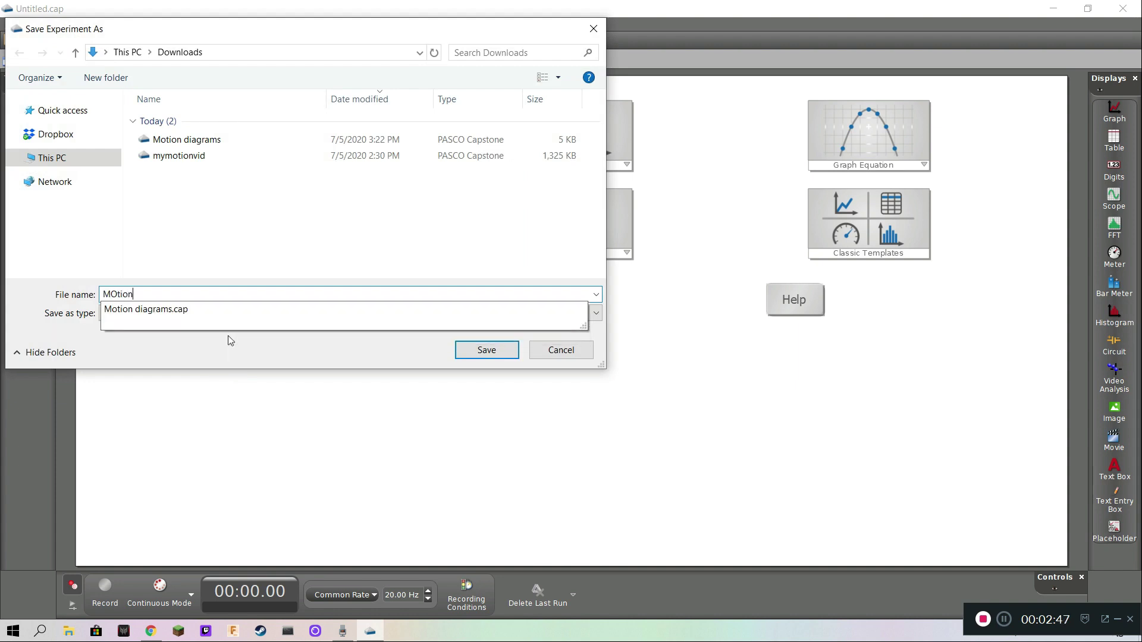
type(" Diagrams")
left_click(118, 294)
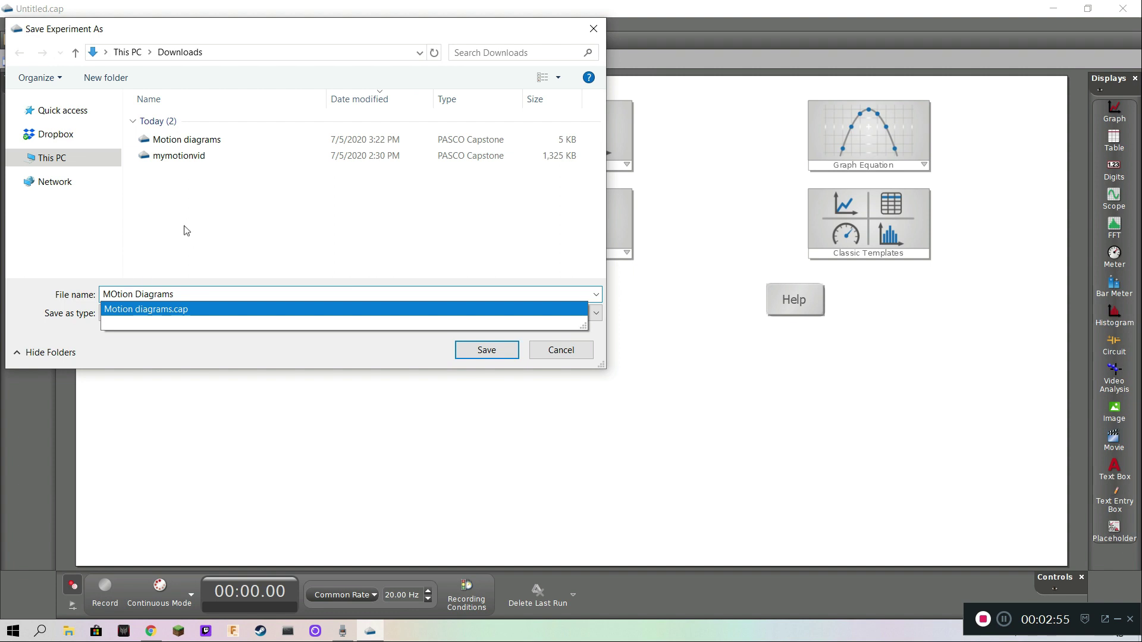
key("BackSpace")
type("o")
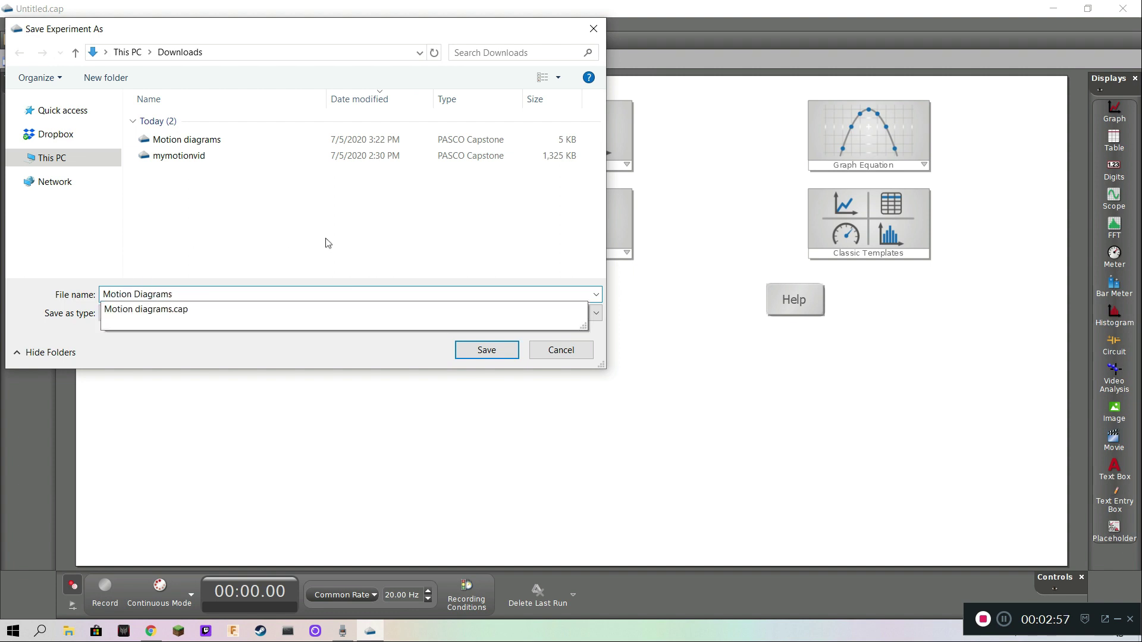
left_click(513, 351)
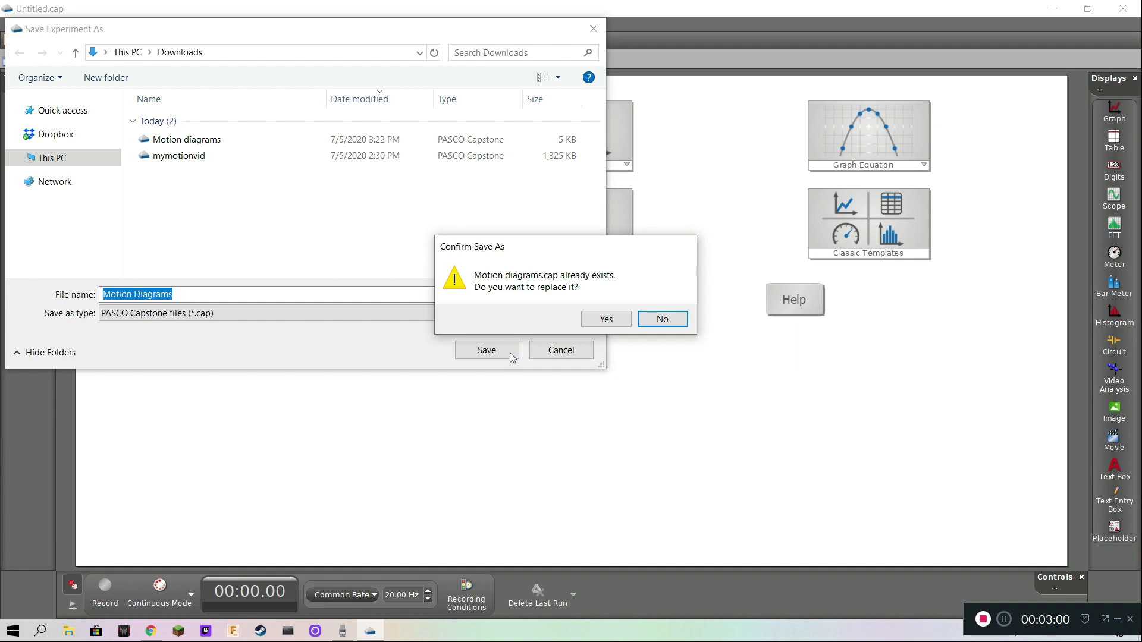
left_click(593, 321)
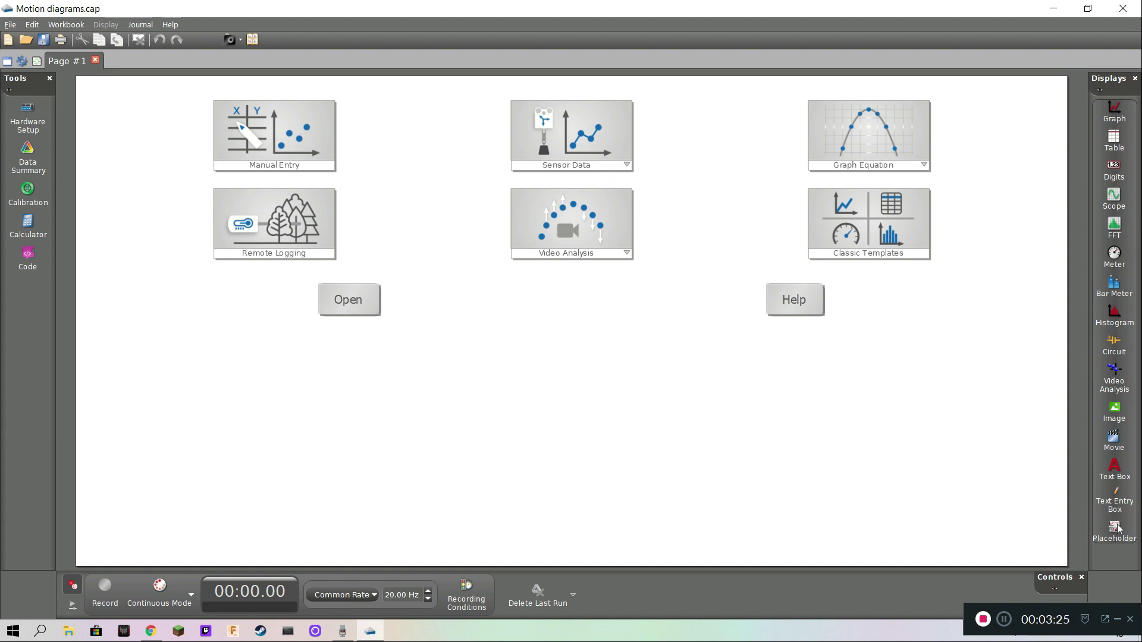
Add a movie display loading mymotionvid.mp4, play it through, and rewind to the first frame.
double_click(1114, 439)
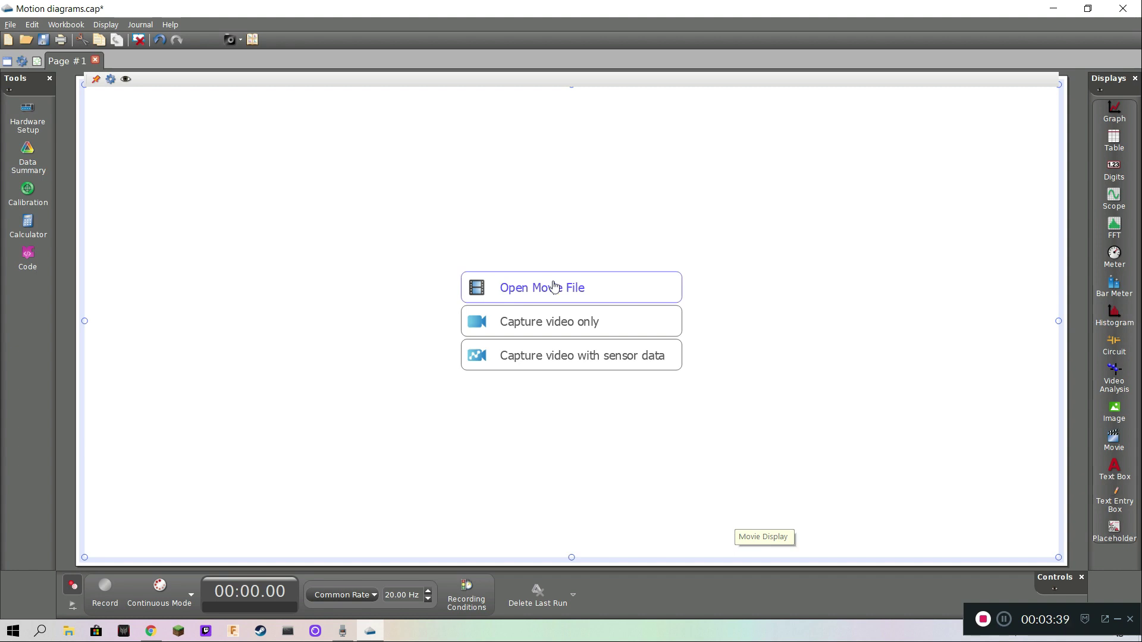
left_click(553, 287)
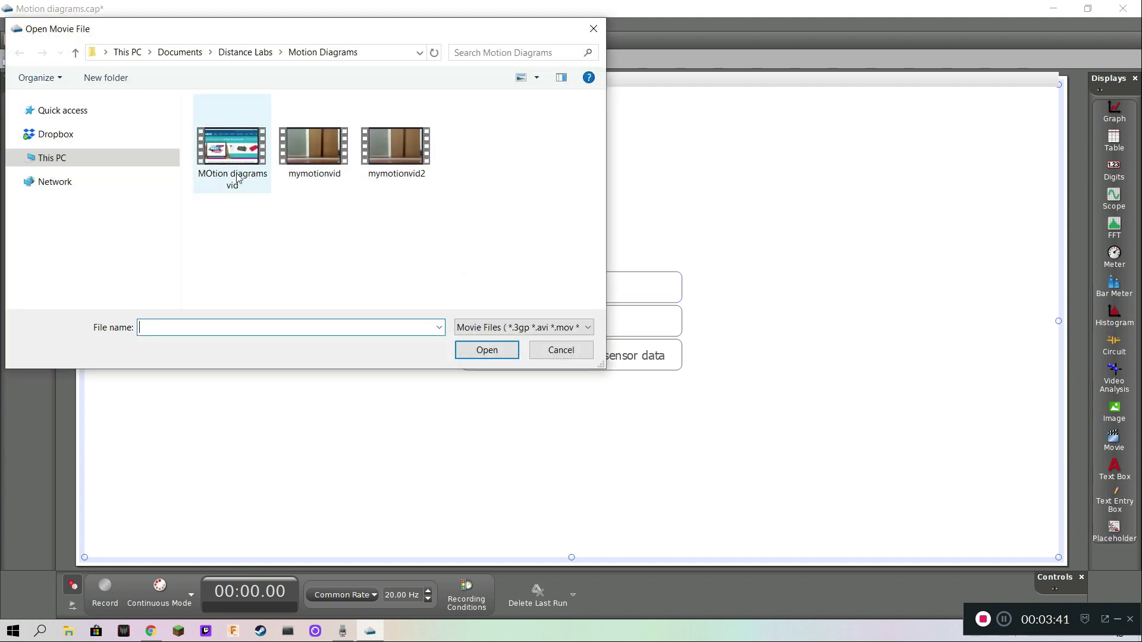
double_click(314, 151)
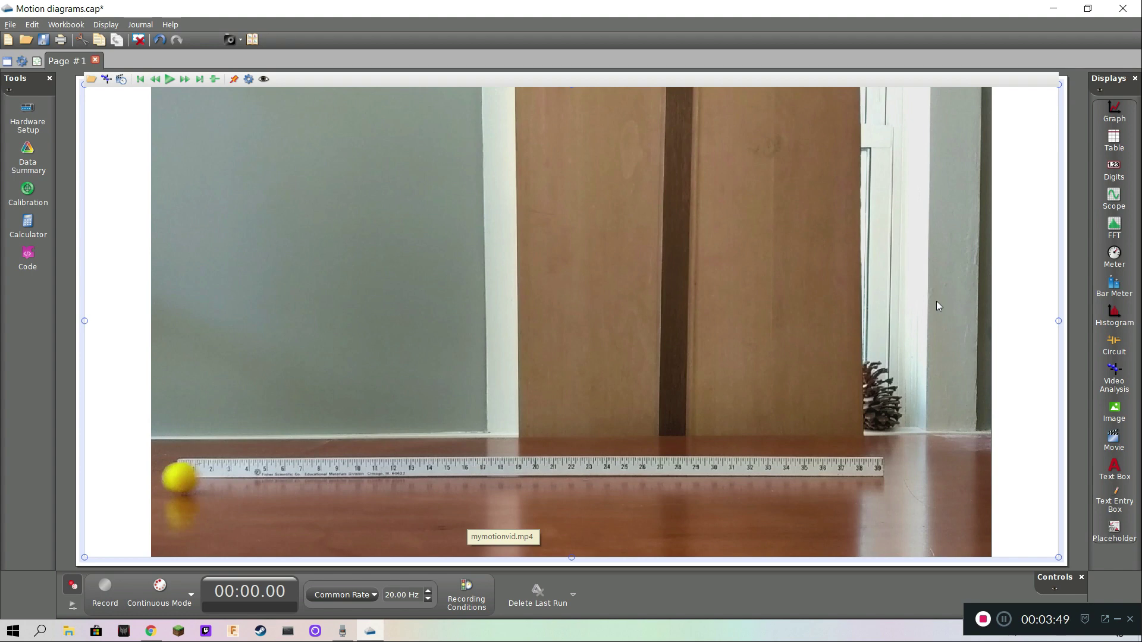
left_click(169, 79)
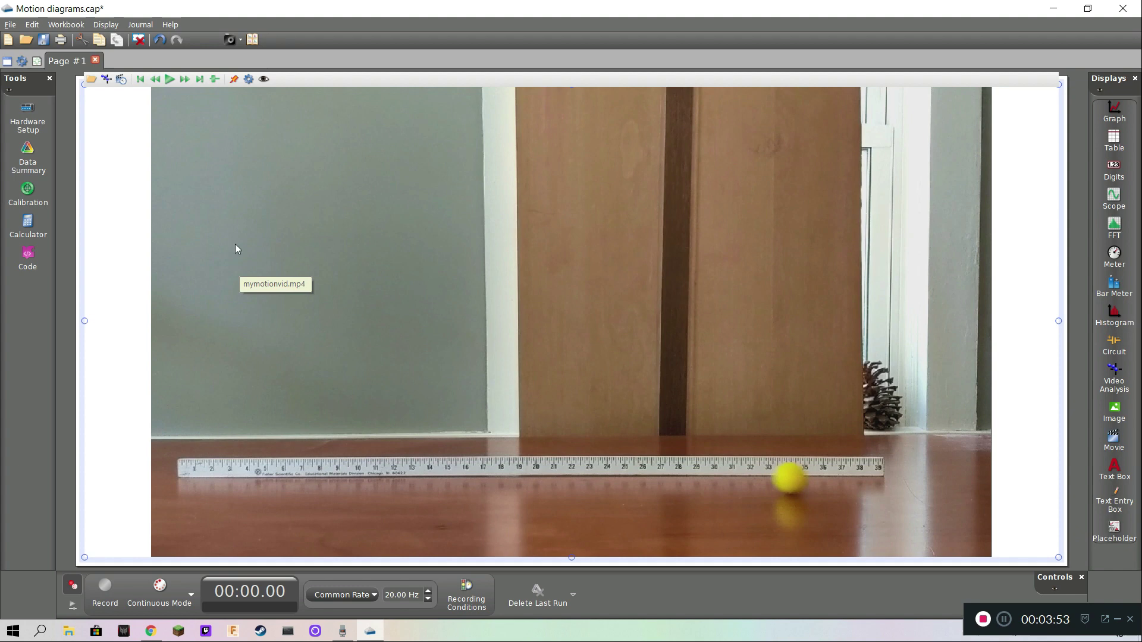
left_click(141, 81)
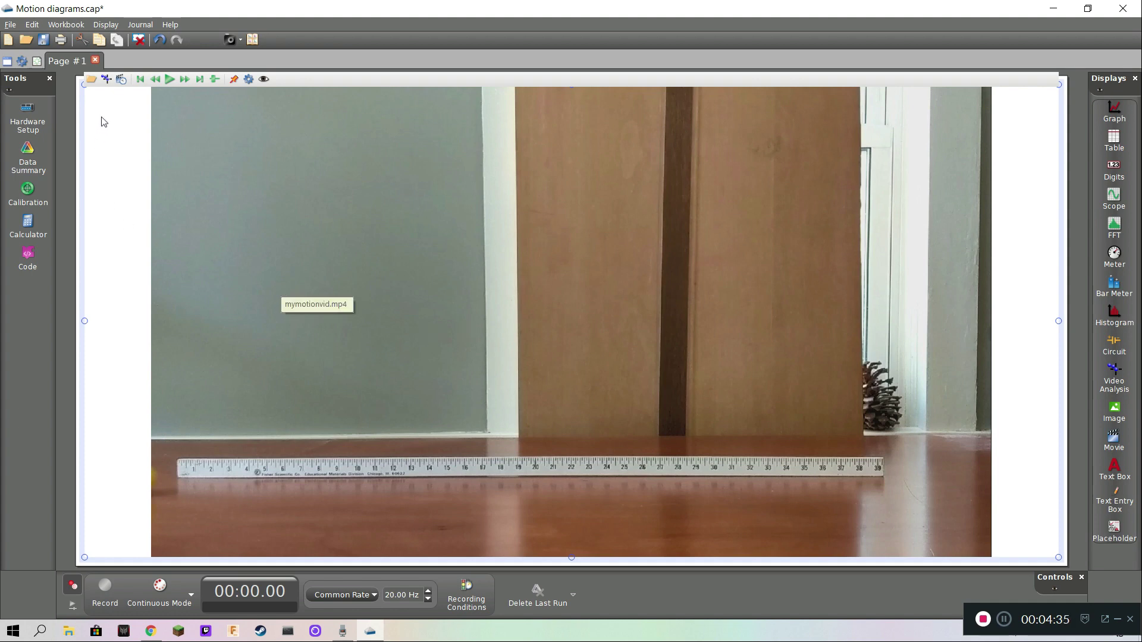
Calibrate the full ruler as 1.00 m and place the axes origin at its left end.
left_click(107, 80)
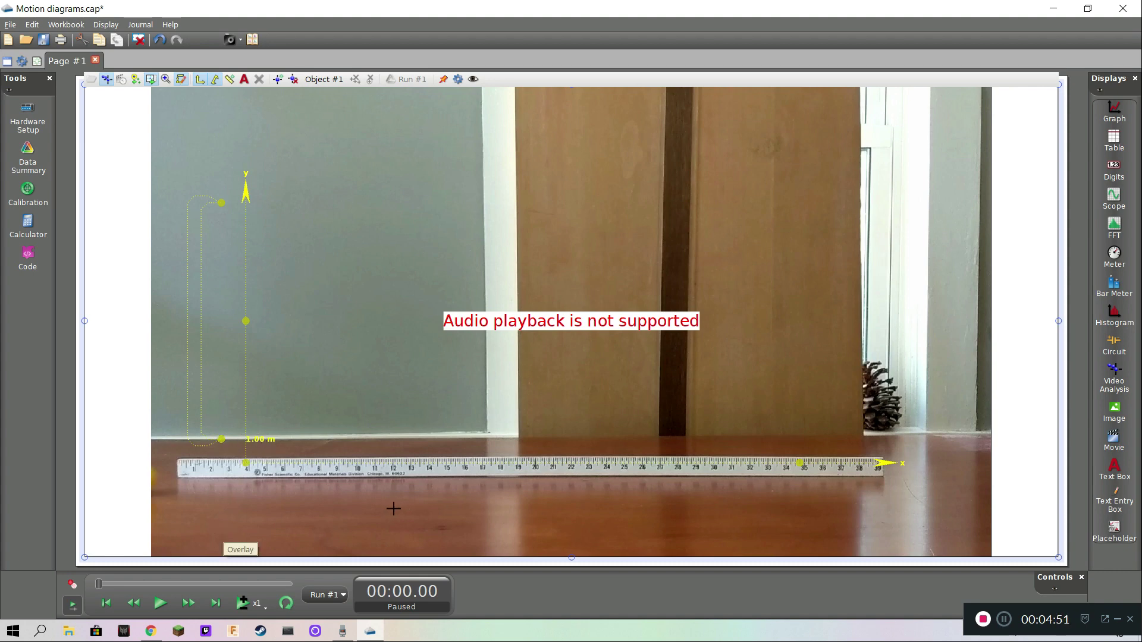
left_click(263, 438)
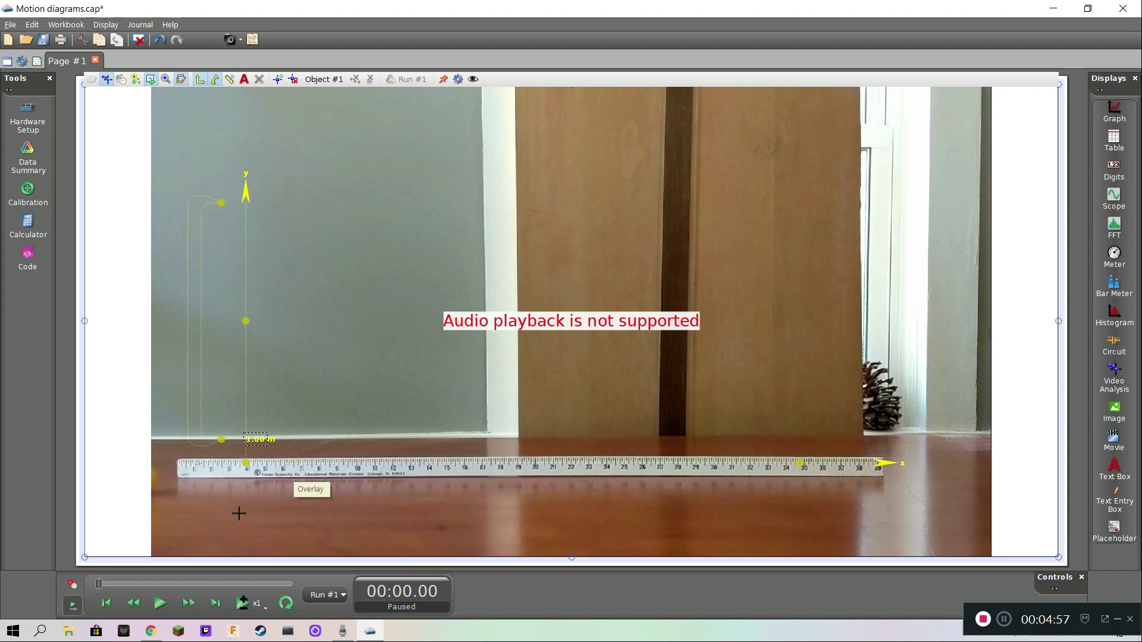
left_click(220, 439)
left_click_drag(220, 439, 178, 459)
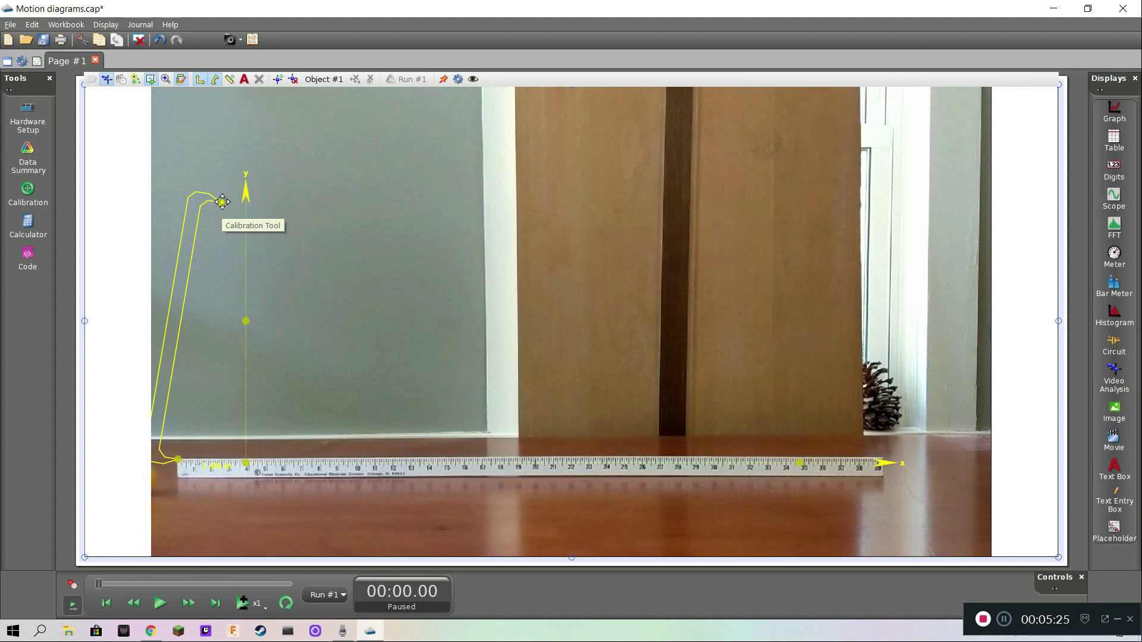
left_click_drag(222, 202, 883, 458)
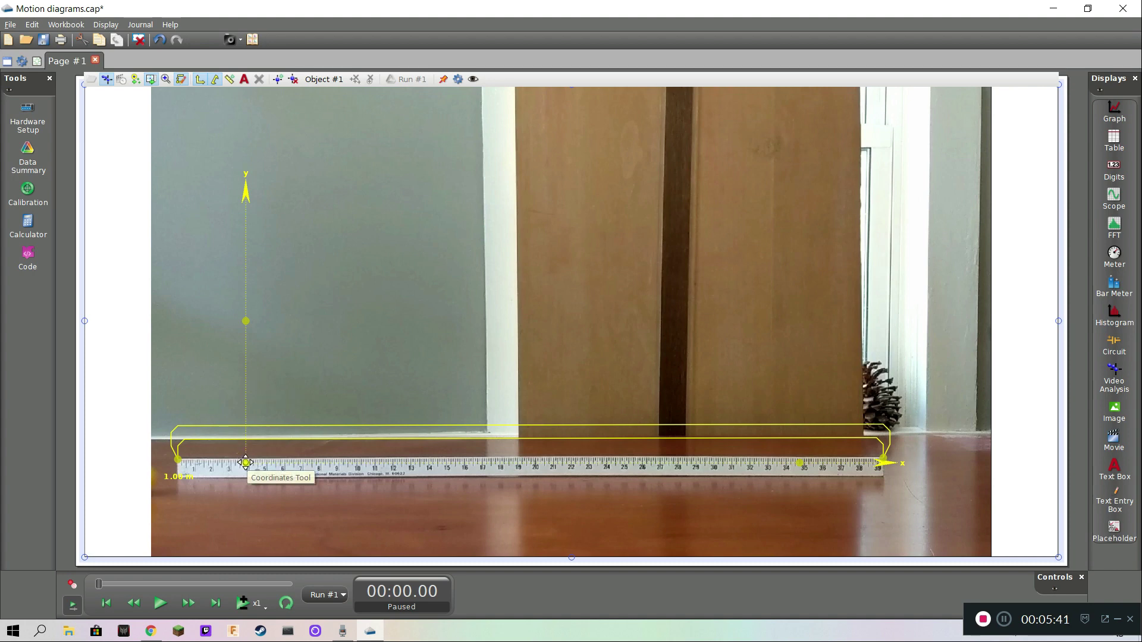
left_click_drag(246, 462, 177, 477)
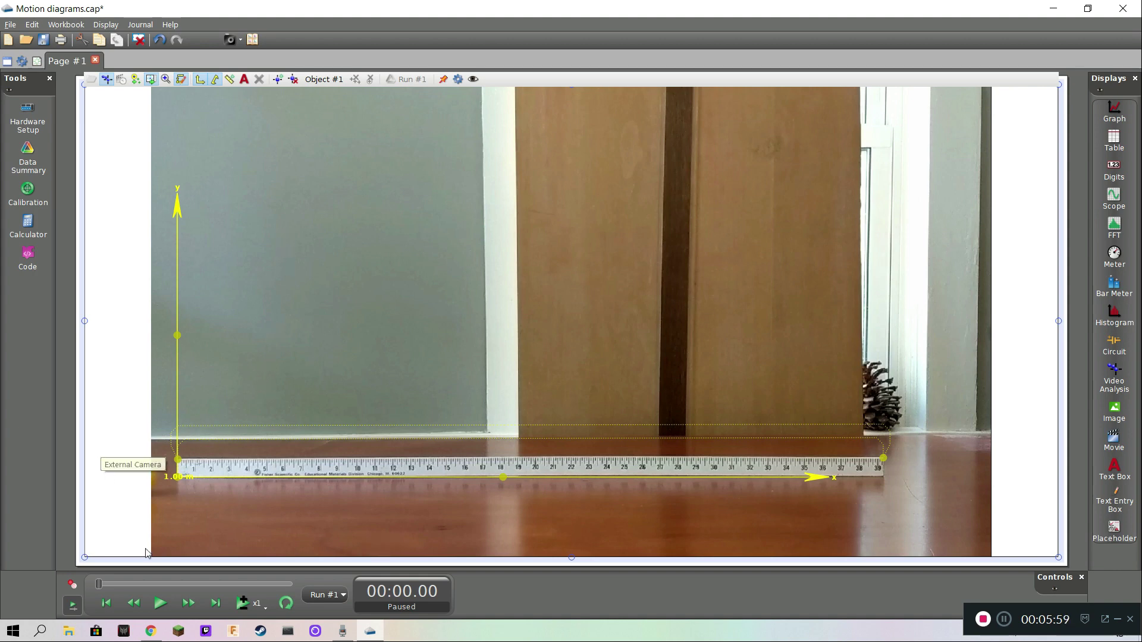
Step frame by frame and mark the ball's first three positions near the ruler's start.
left_click(189, 603)
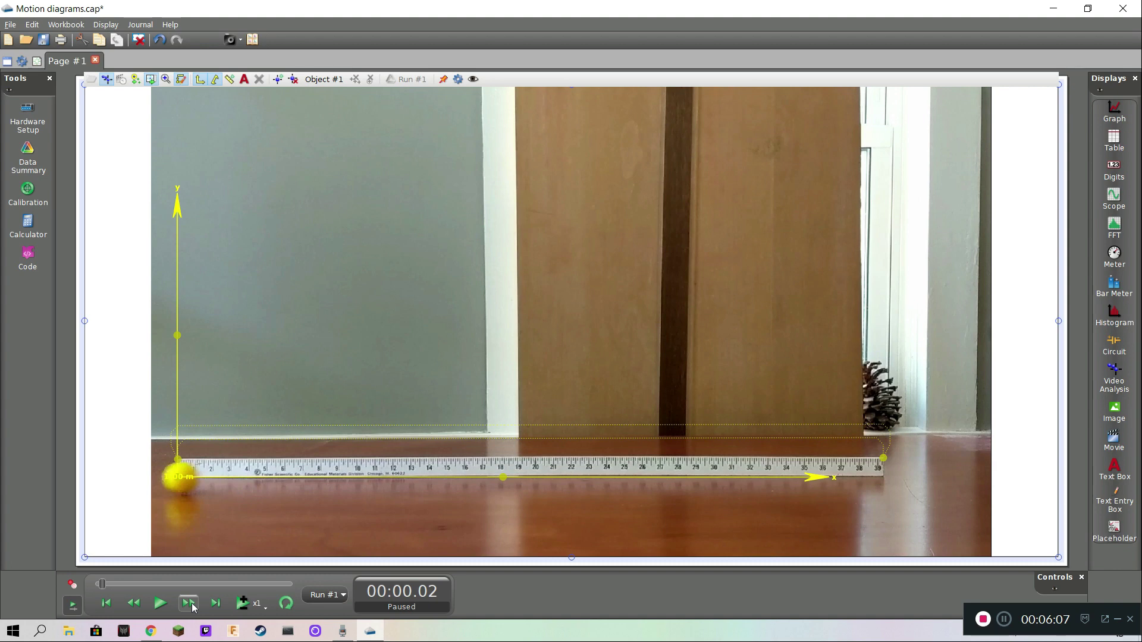
left_click(191, 604)
left_click(189, 604)
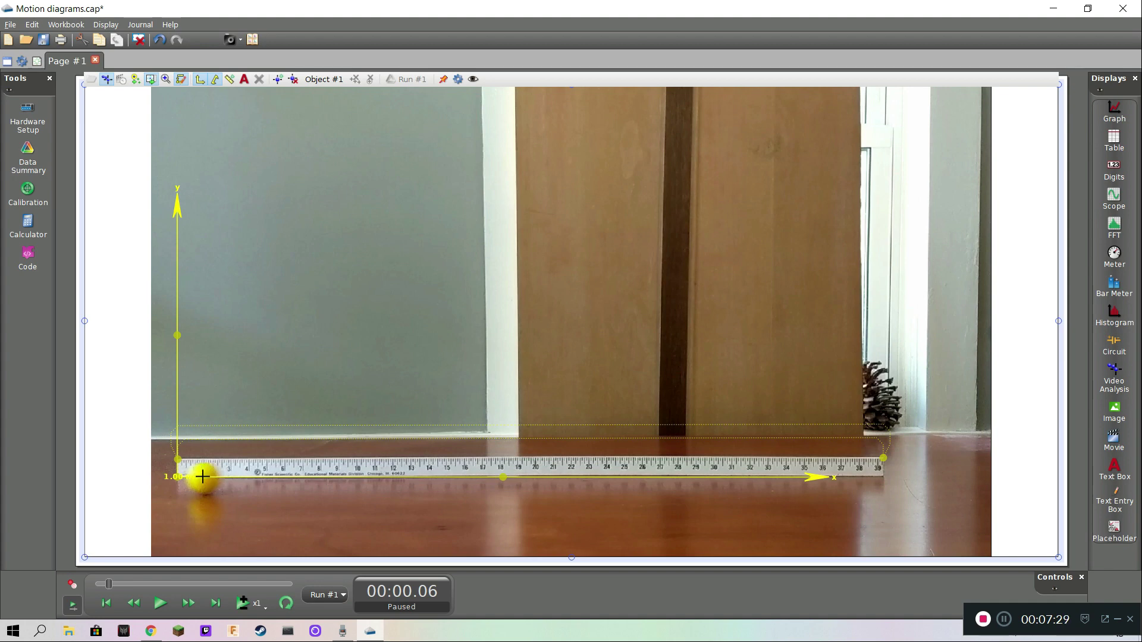
left_click(202, 476)
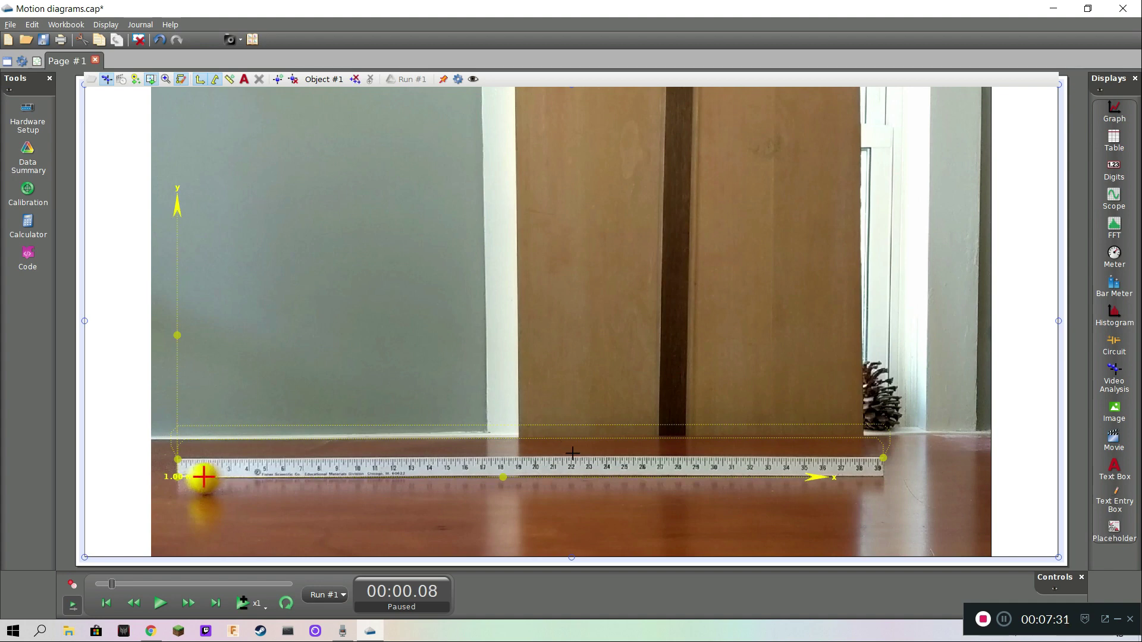
left_click(190, 603)
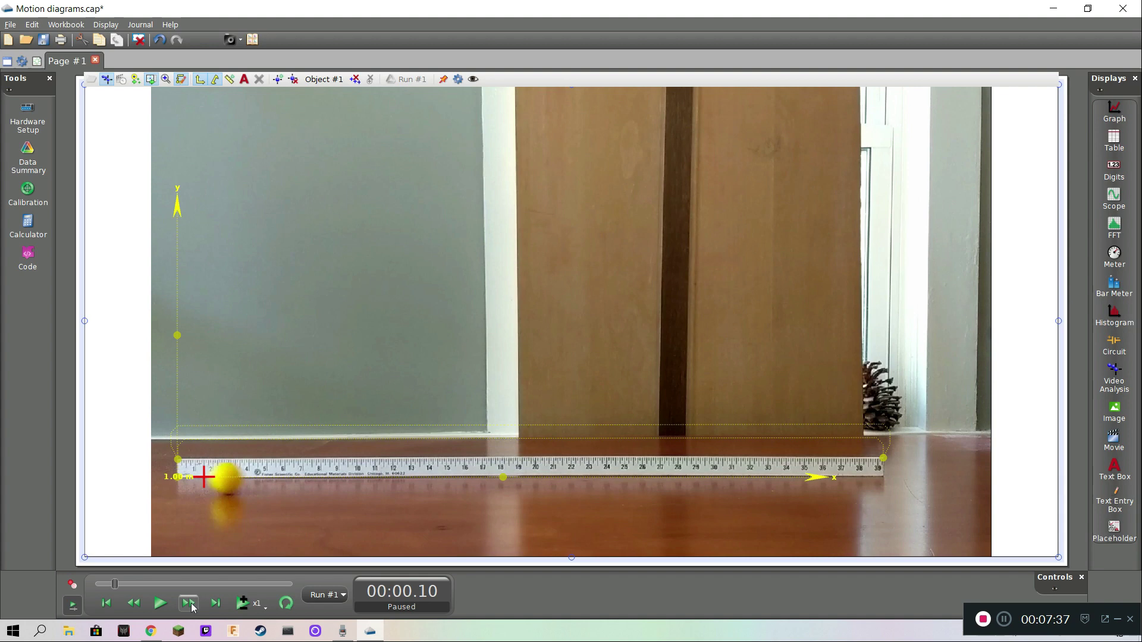
left_click(190, 604)
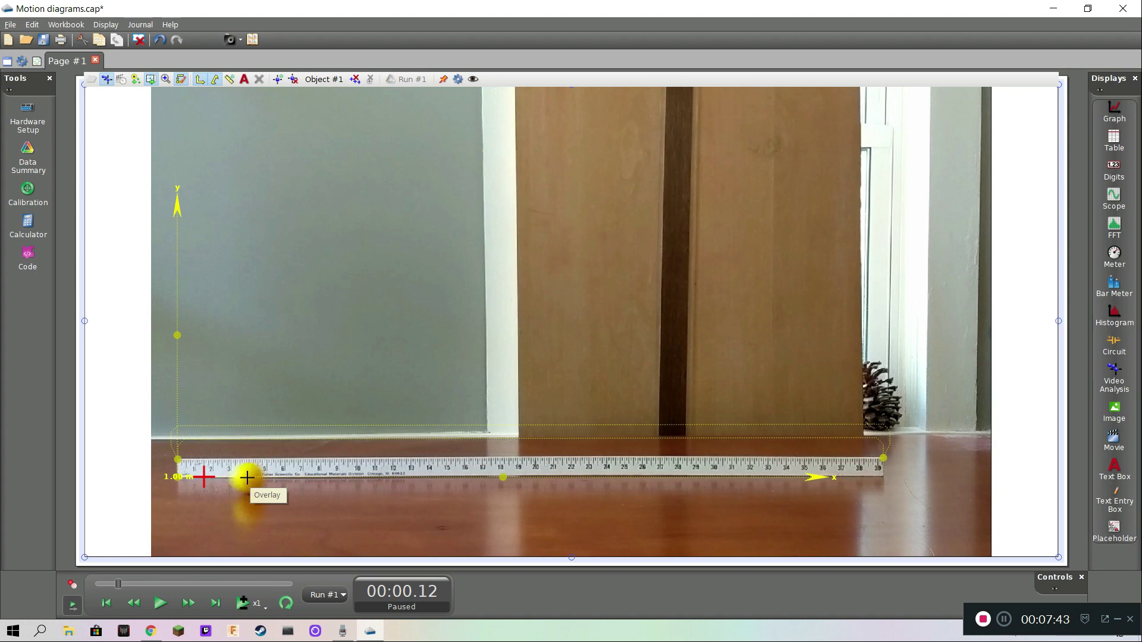
left_click(247, 477)
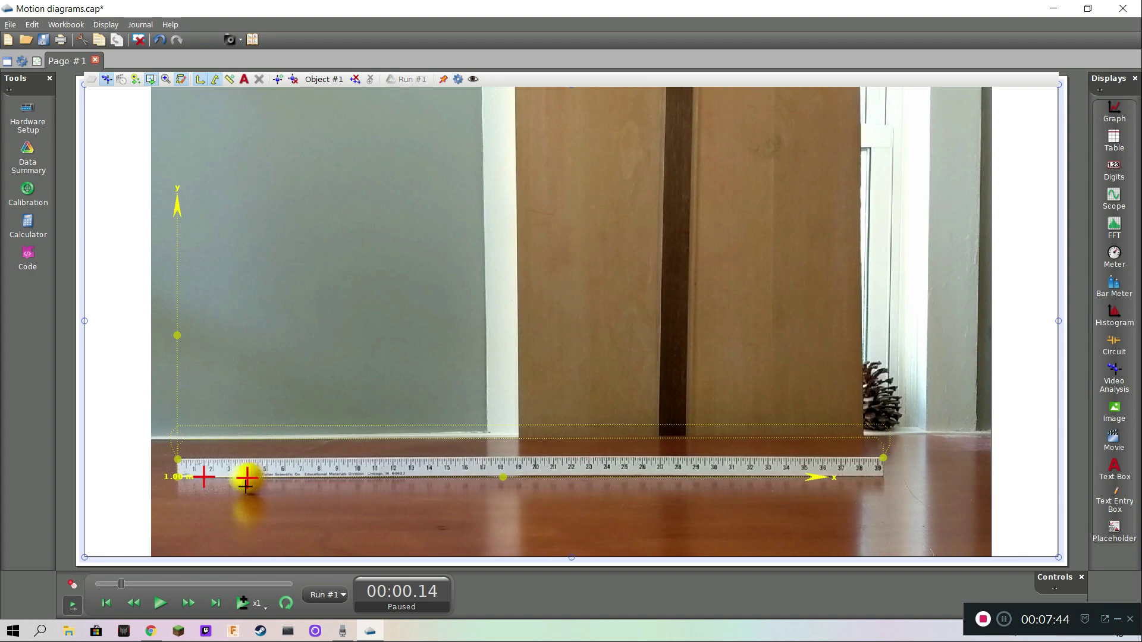
left_click(189, 604)
left_click(189, 604)
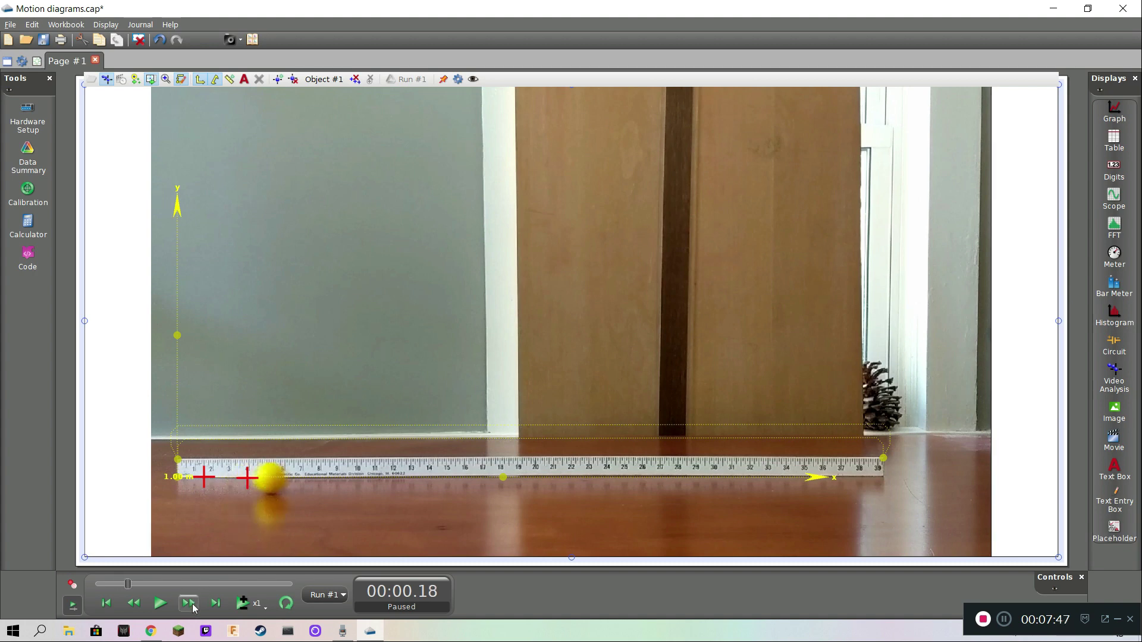
left_click(191, 604)
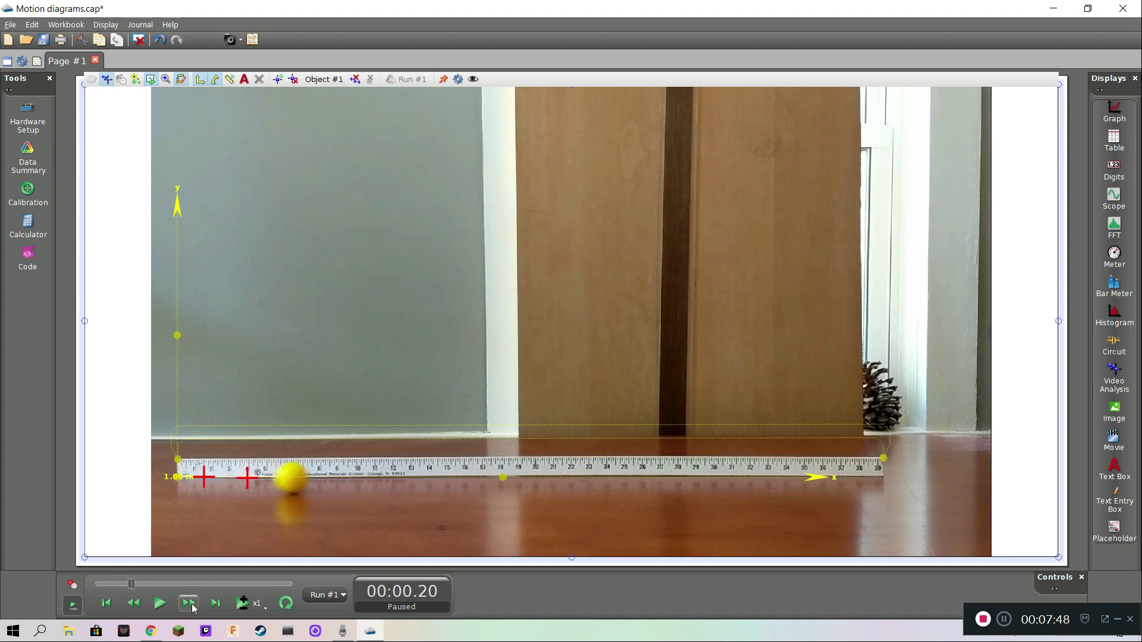
left_click(289, 477)
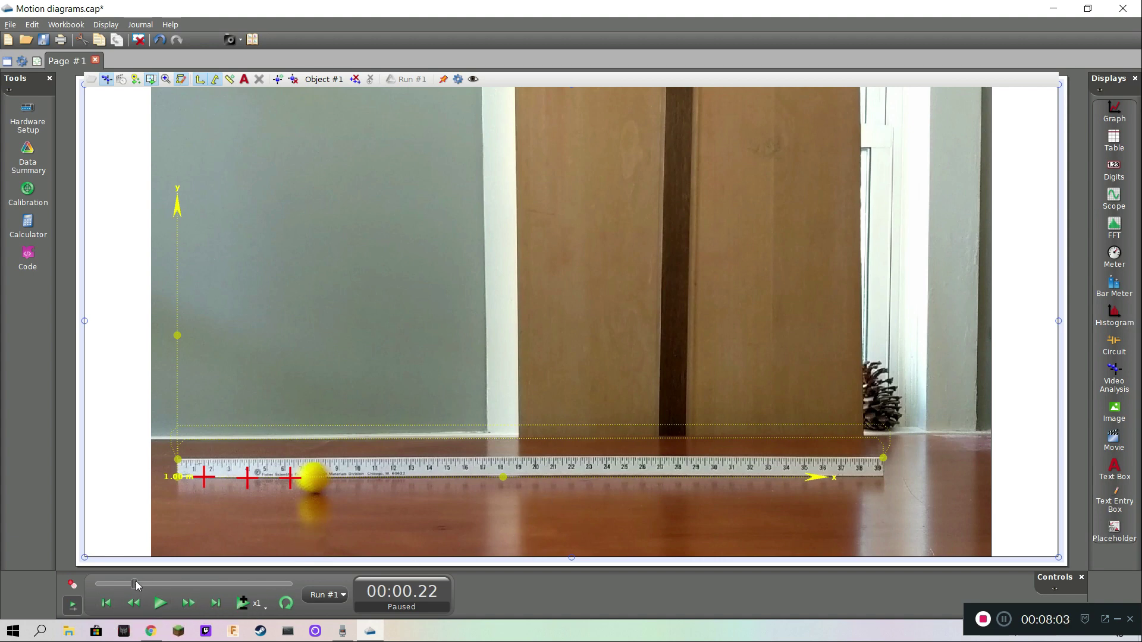
Skip ahead and mark the ball's last two positions near the ruler's far end.
left_click_drag(135, 584, 241, 586)
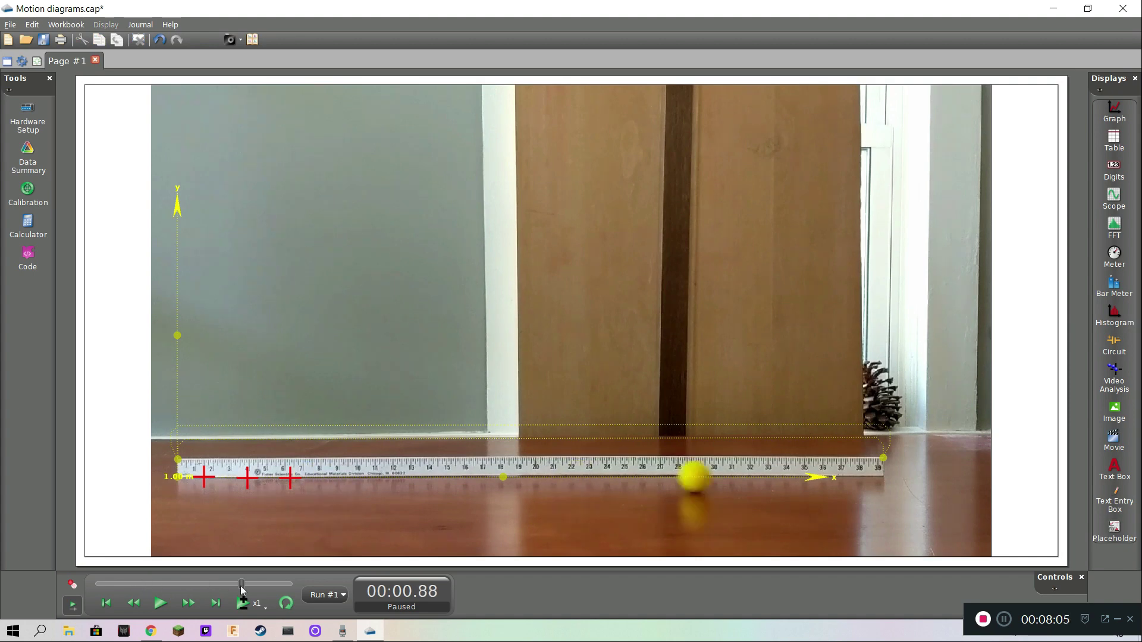
mouse_move(668, 495)
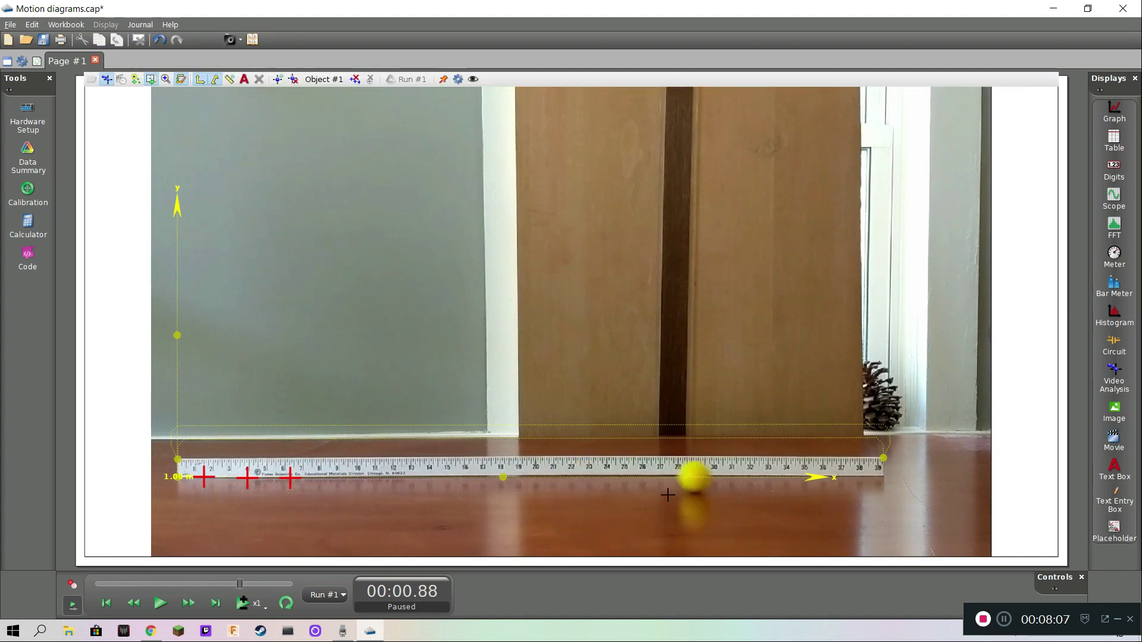
left_click(696, 478)
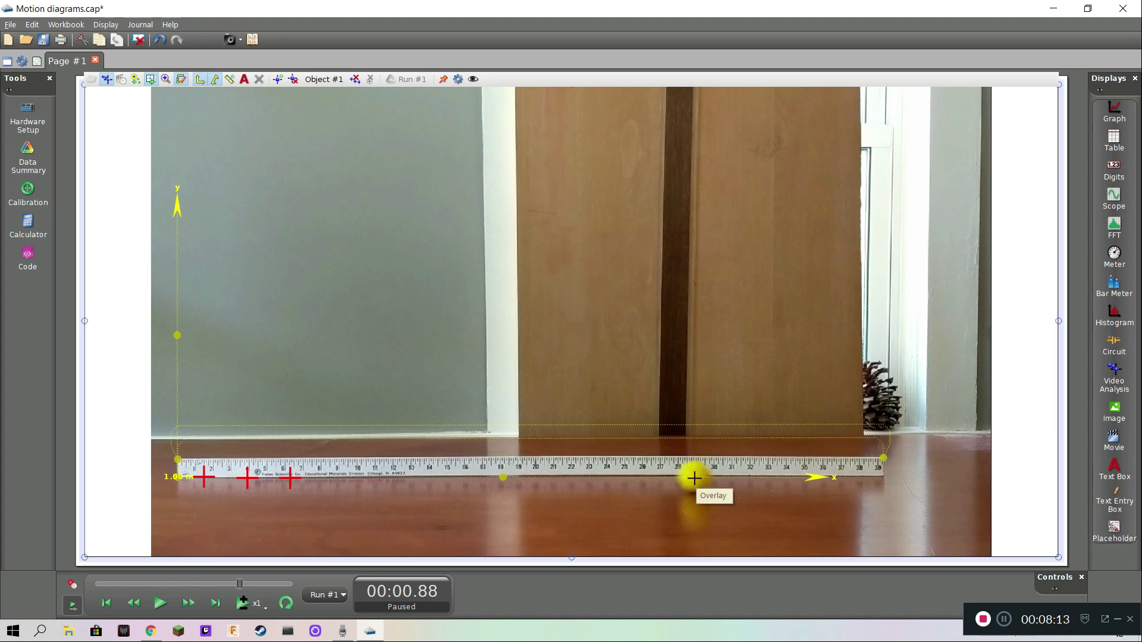
left_click(694, 478)
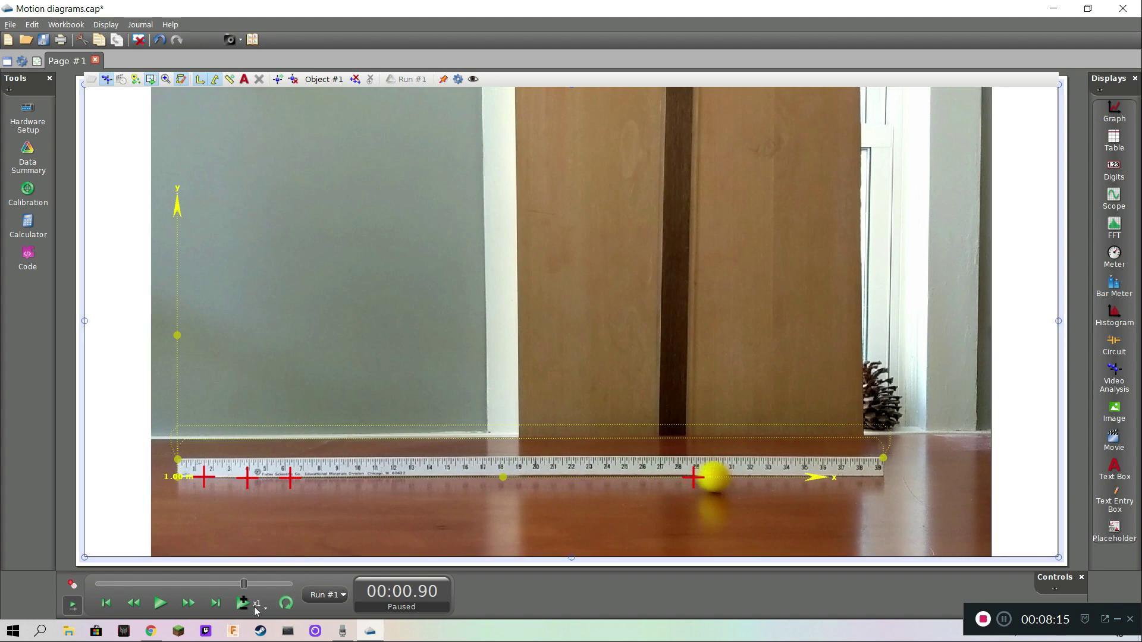
left_click(190, 605)
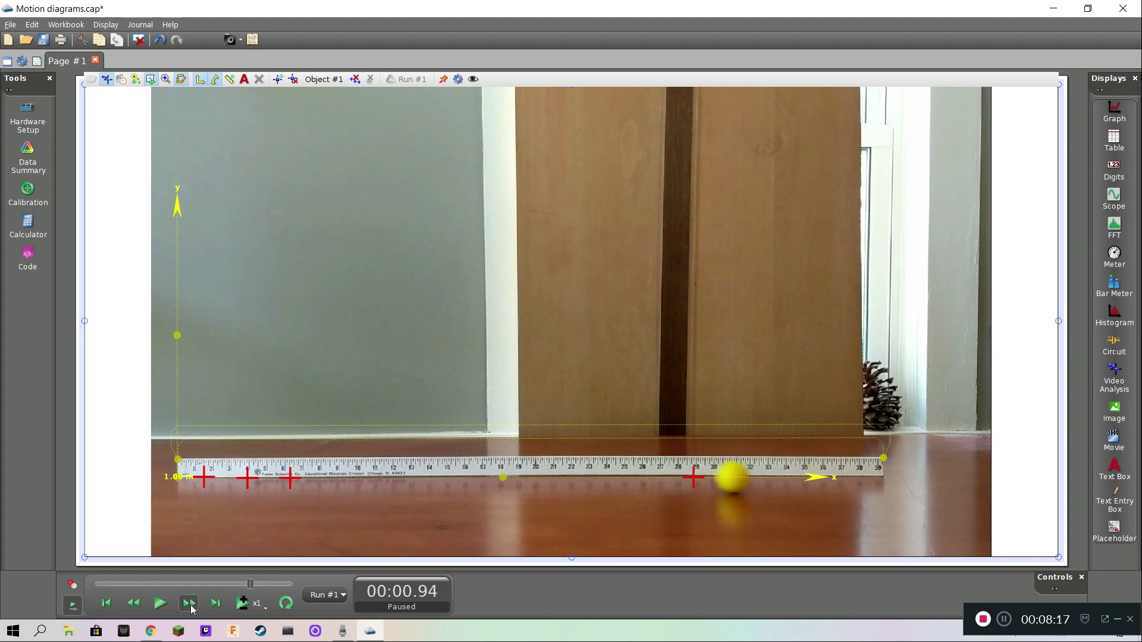
left_click(190, 604)
left_click(191, 604)
left_click(190, 604)
left_click(191, 604)
left_click(190, 604)
left_click(190, 604)
left_click(190, 604)
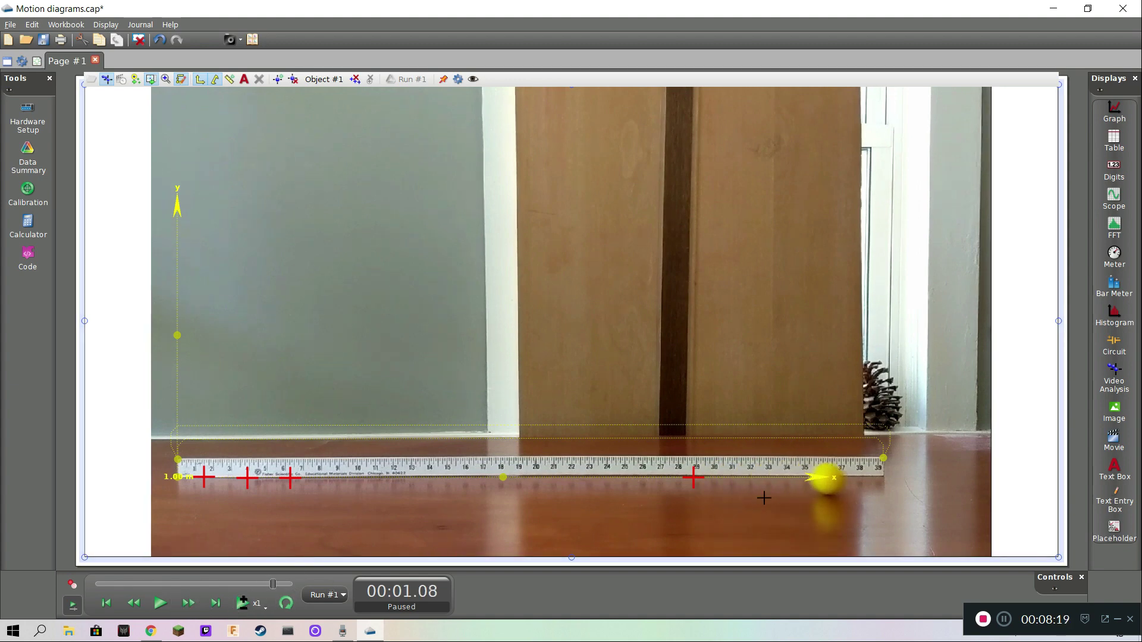
left_click(827, 477)
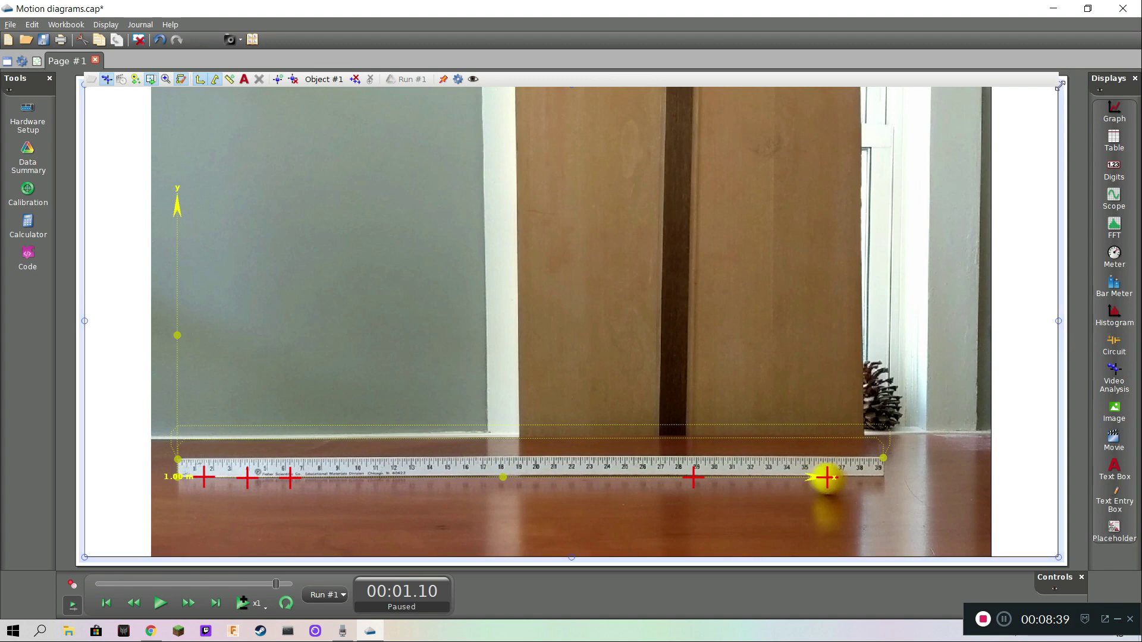
Shrink the video to the page's lower part and drop an empty graph display above it.
left_click_drag(1059, 85, 1066, 270)
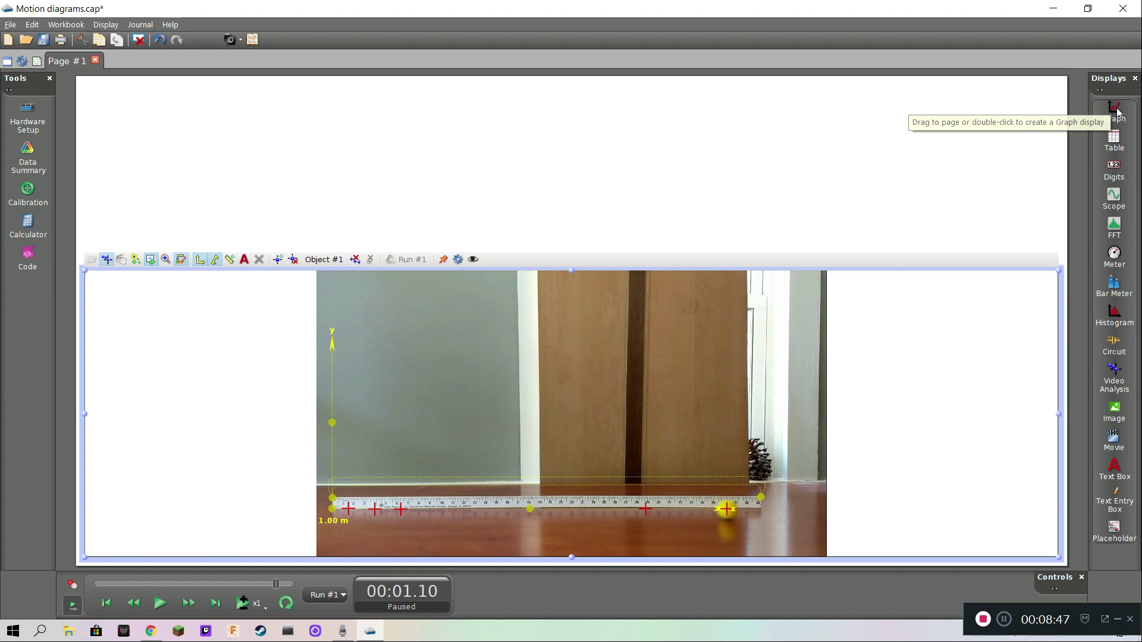
left_click_drag(1117, 112, 738, 145)
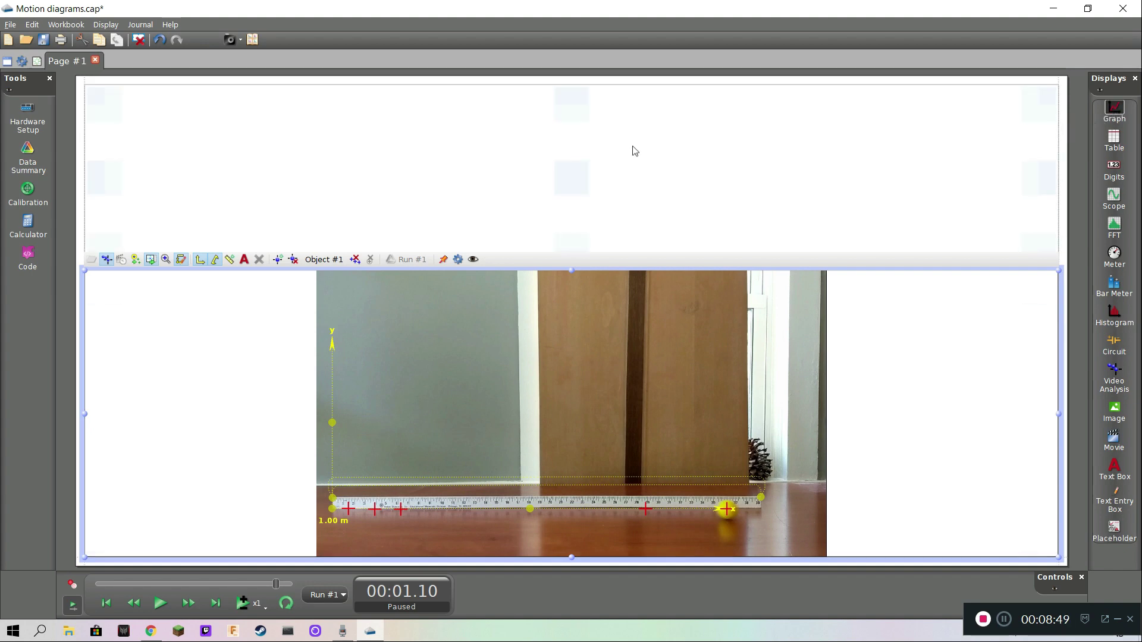
left_click_drag(634, 151, 572, 179)
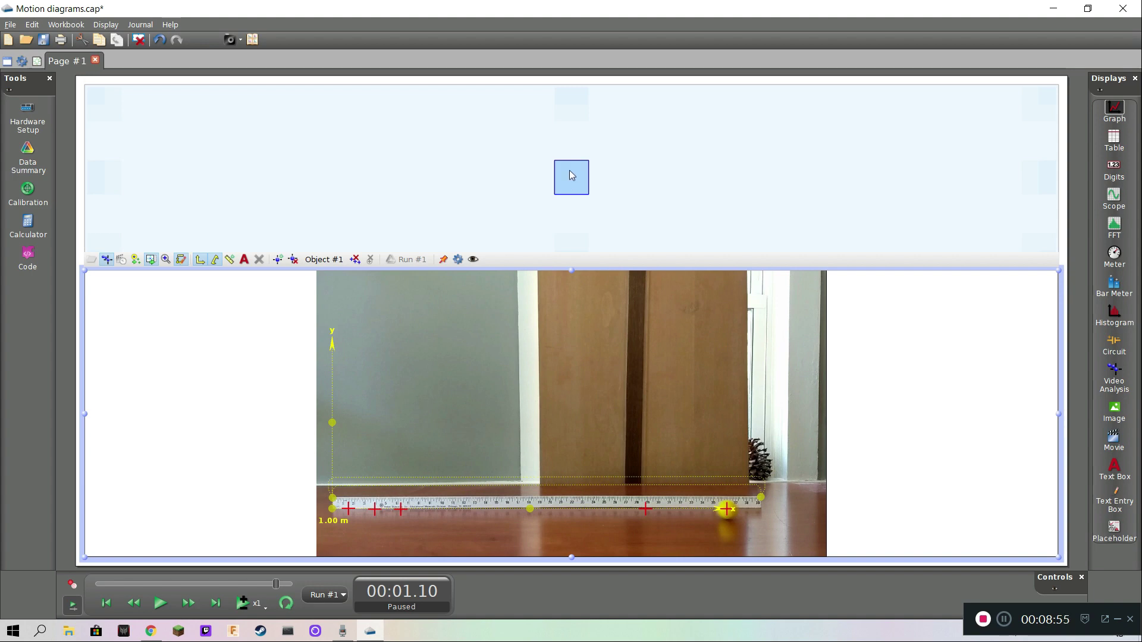
left_click_drag(570, 175, 569, 171)
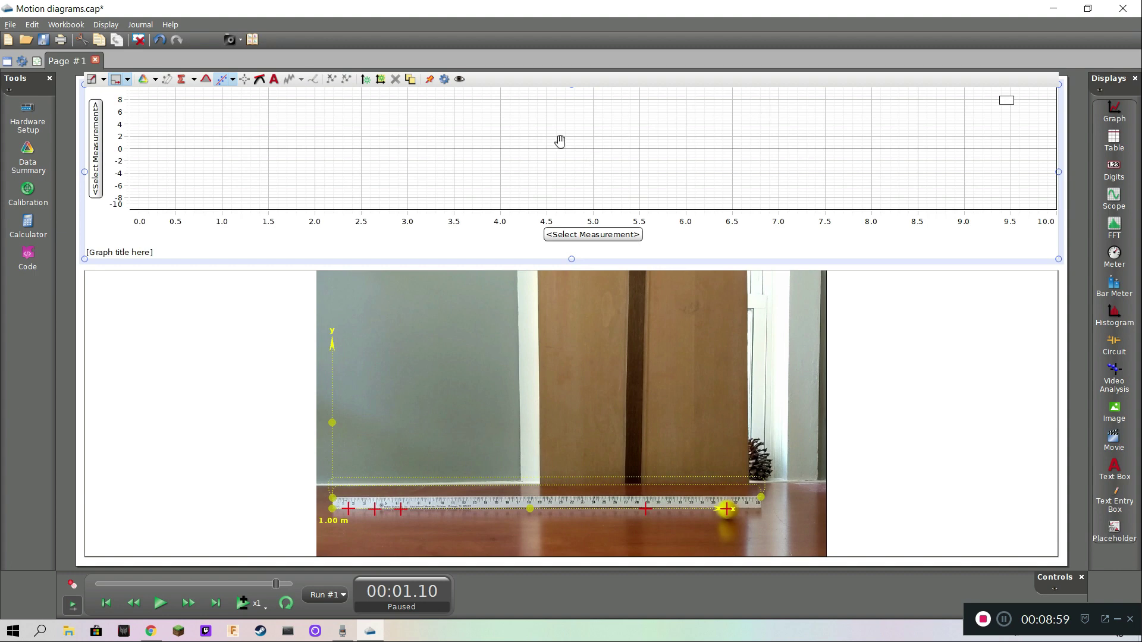
Plot Object #1's x-position versus time, scaled and panned so the whole rising line shows.
left_click(97, 136)
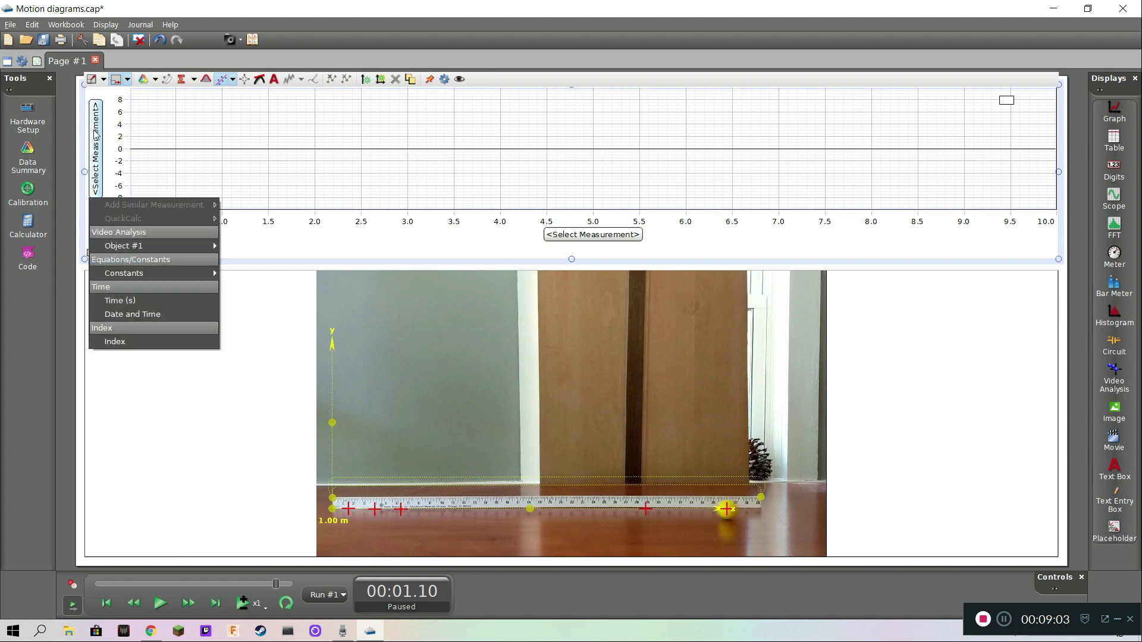
mouse_move(154, 246)
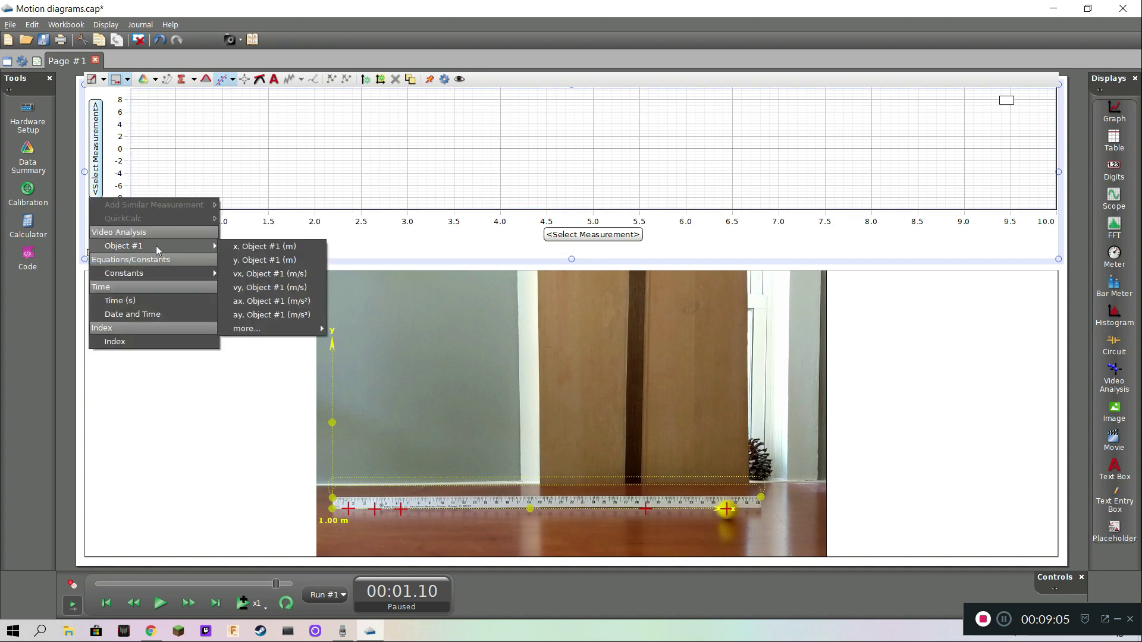
left_click(270, 248)
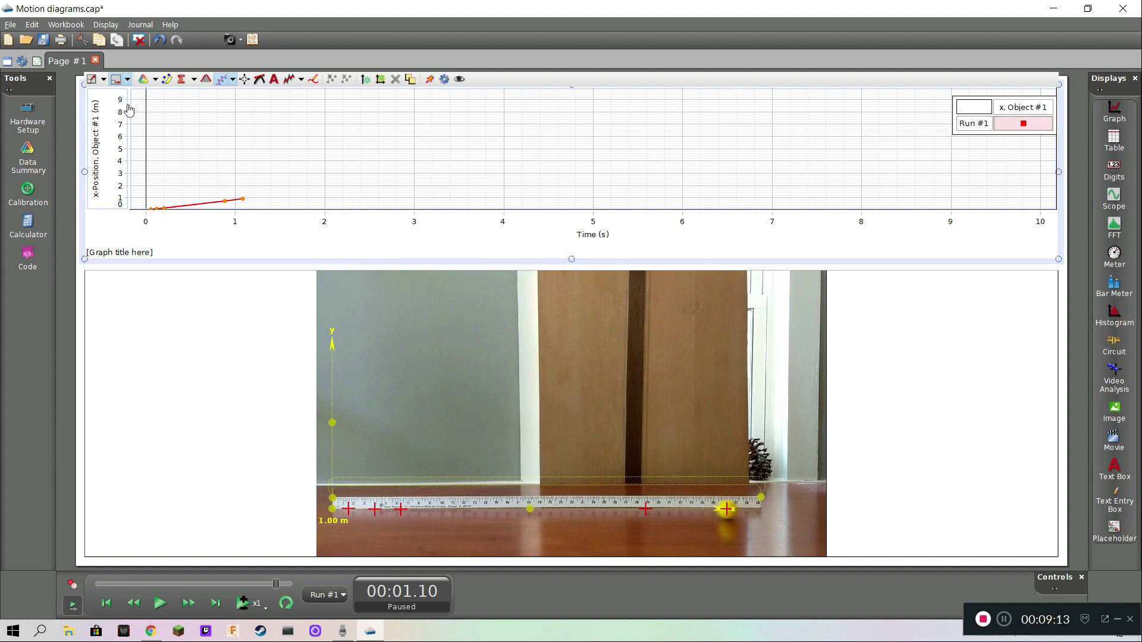
left_click(91, 79)
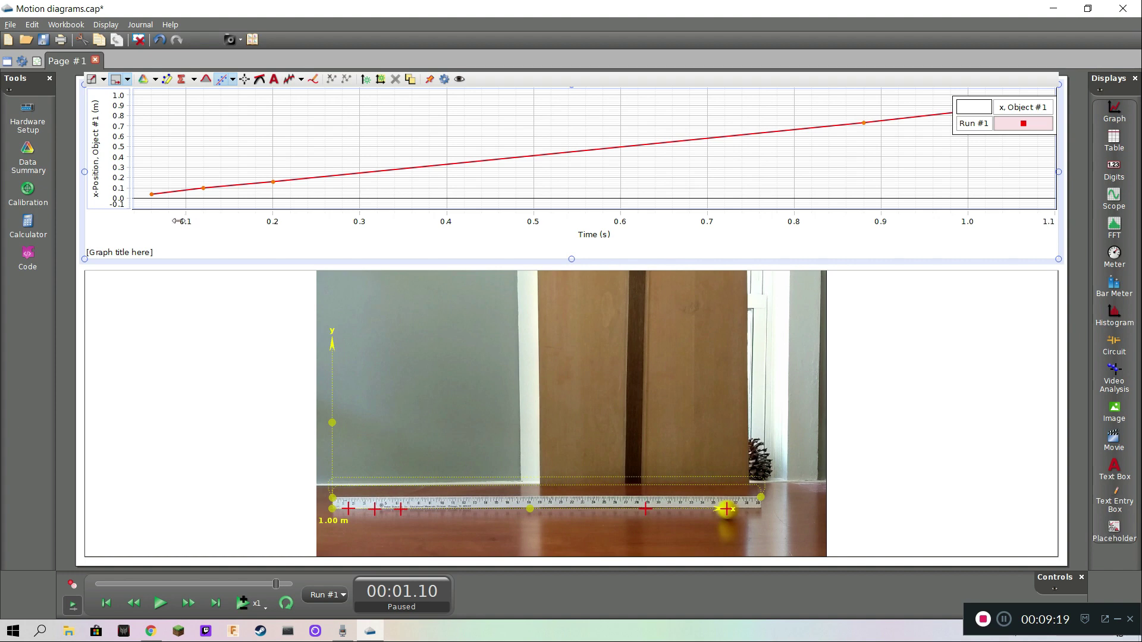
left_click_drag(186, 221, 179, 221)
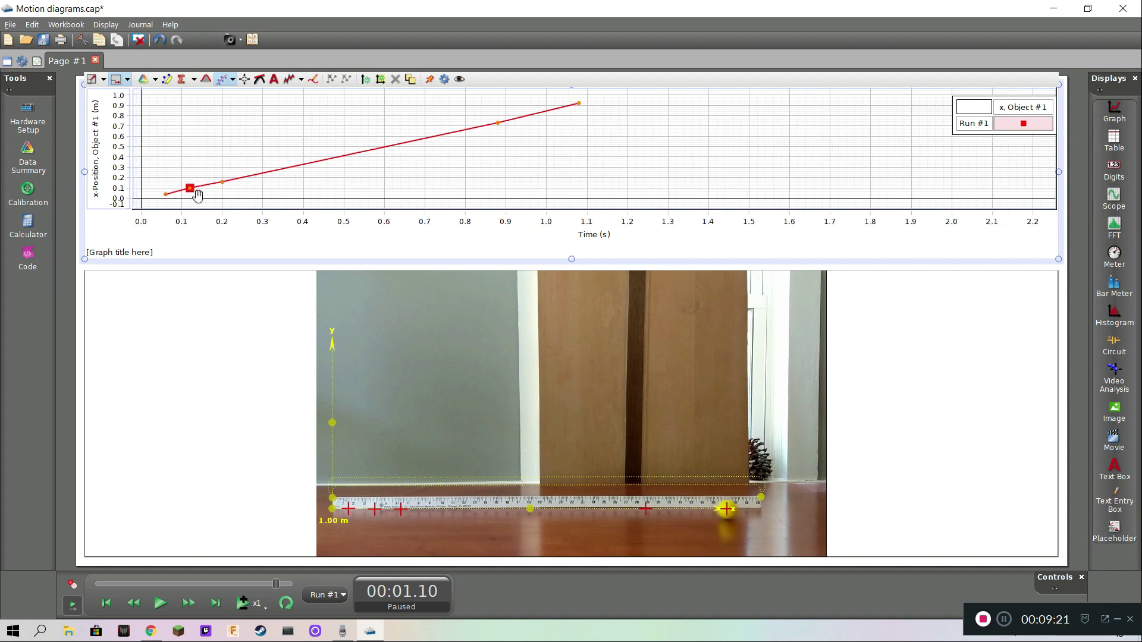
left_click_drag(250, 179, 435, 184)
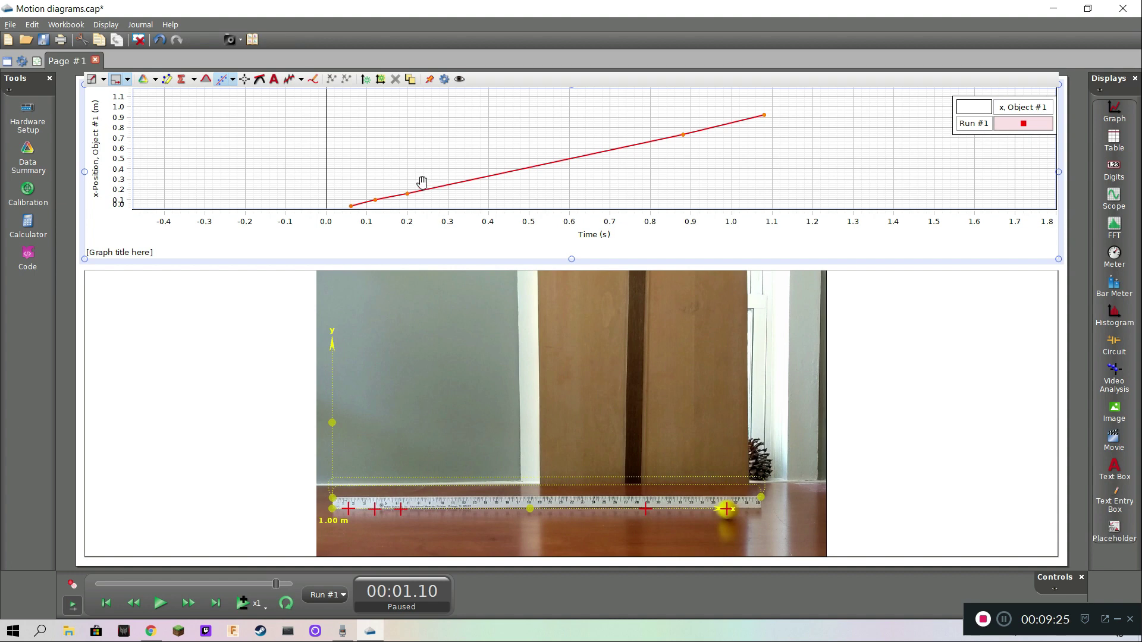
scroll(394, 231, "down", 1)
left_click_drag(414, 170, 408, 168)
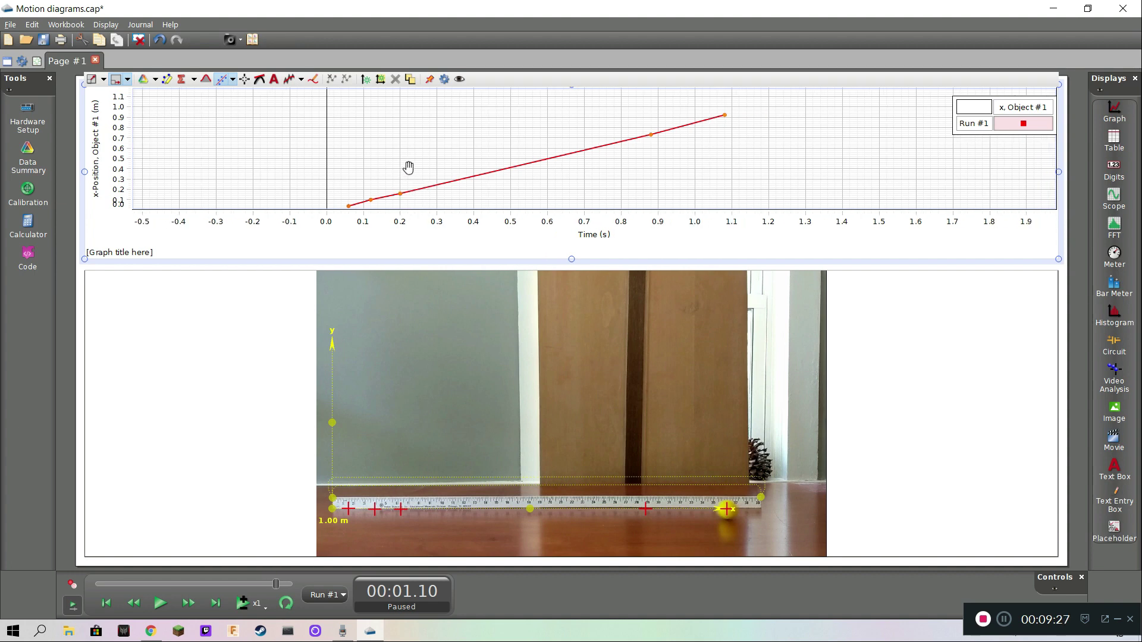
mouse_move(304, 397)
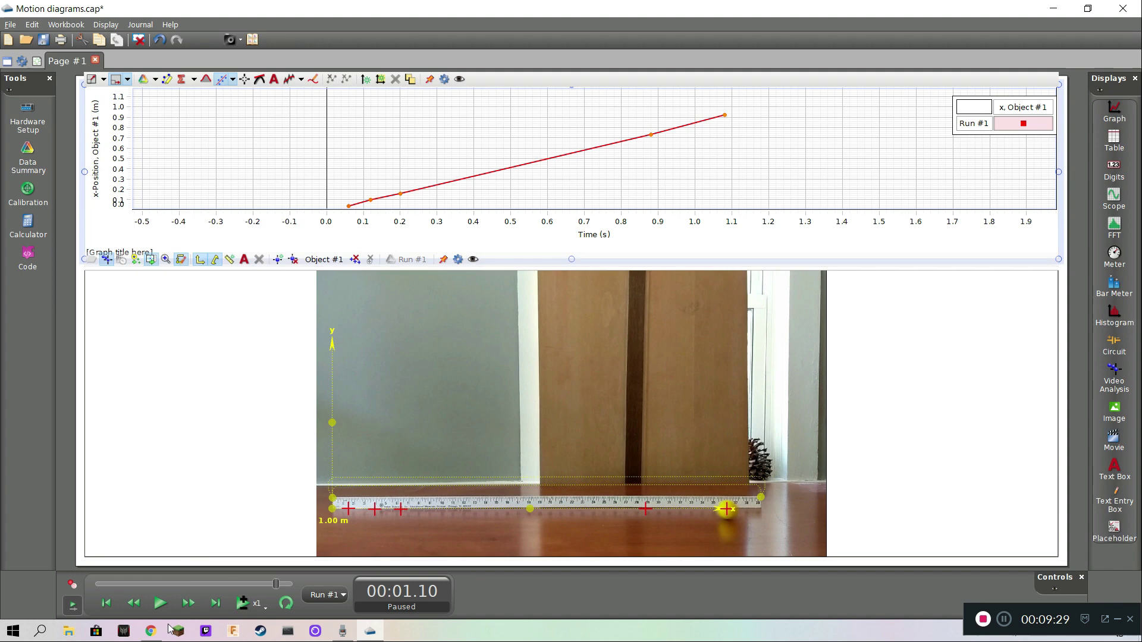
left_click(159, 603)
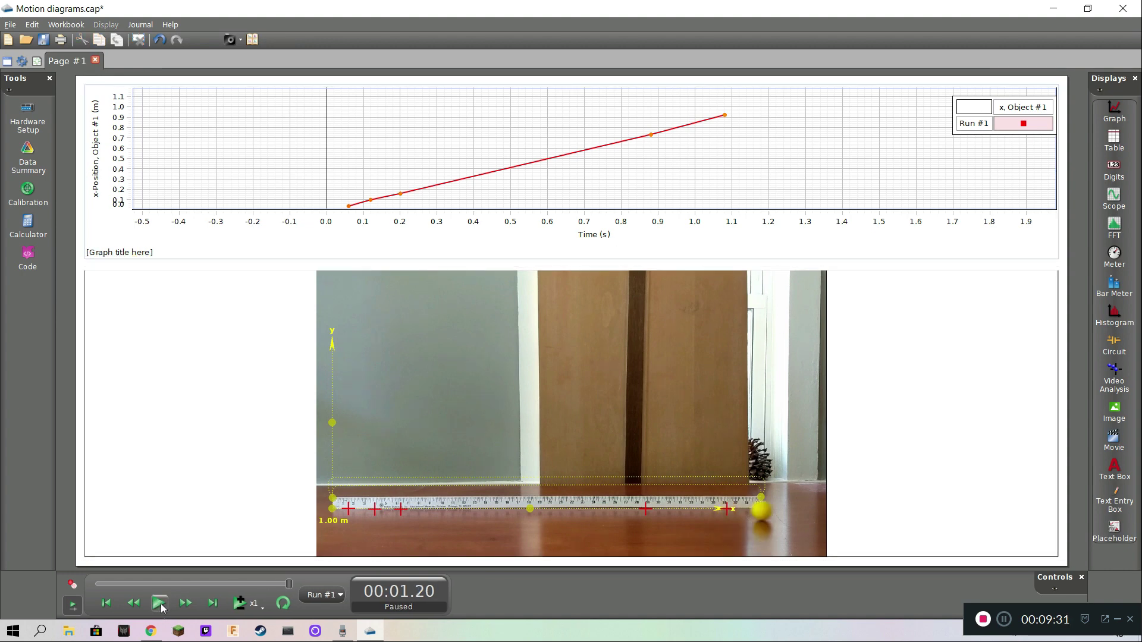
left_click(159, 604)
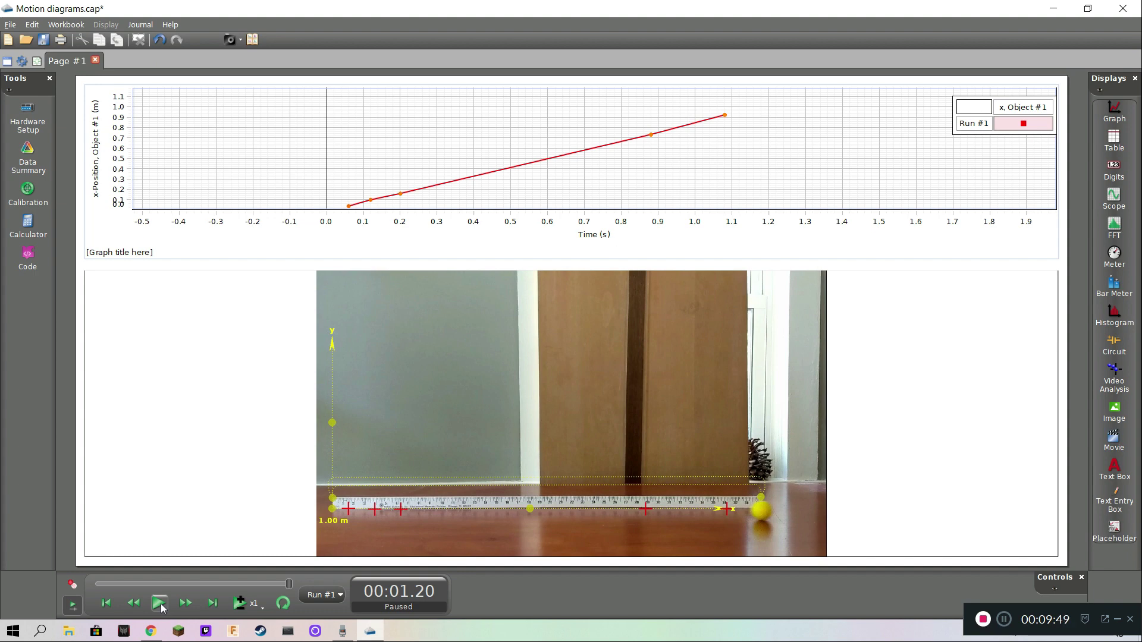
Switch the y-axis to Object #1's vx and zoom out to centre the flat 0.83–0.87 m/s line.
mouse_move(224, 395)
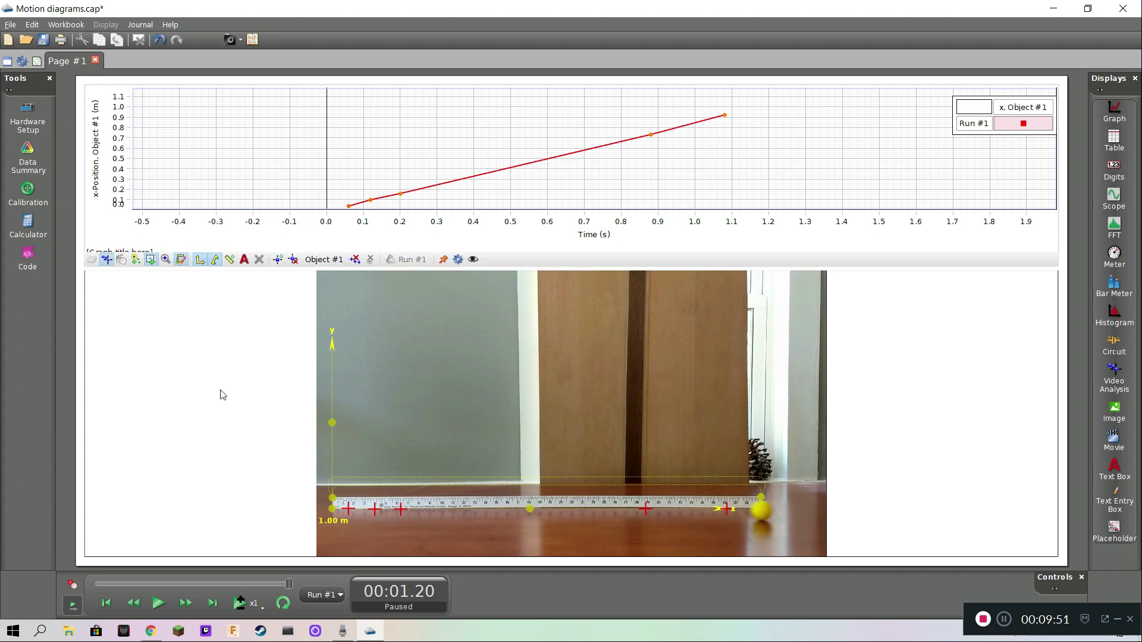
left_click(96, 174)
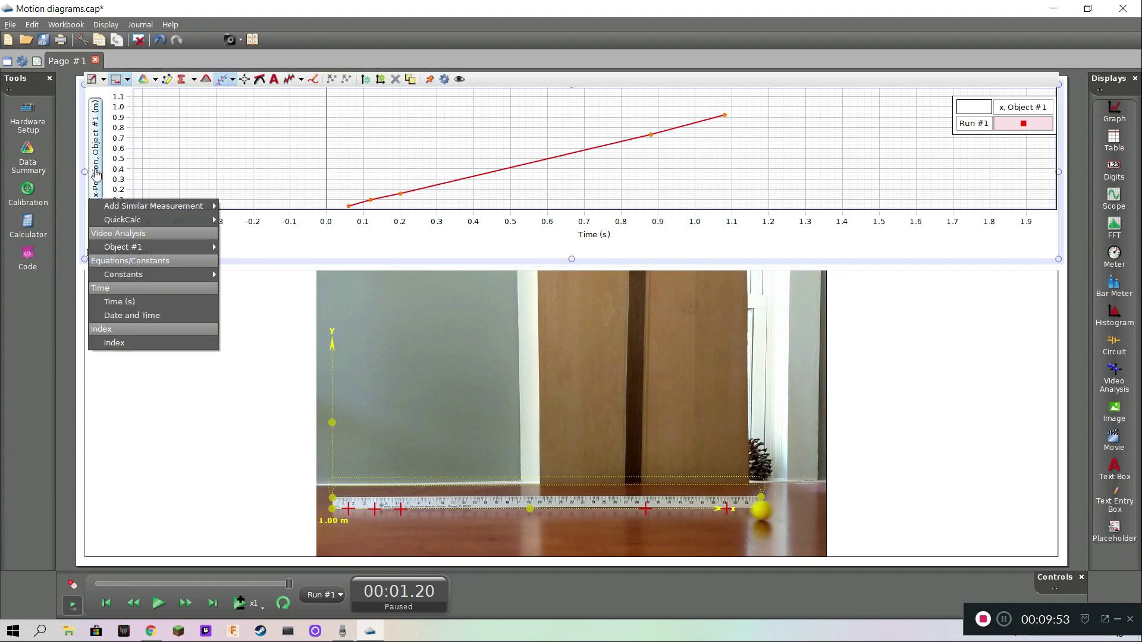
mouse_move(135, 247)
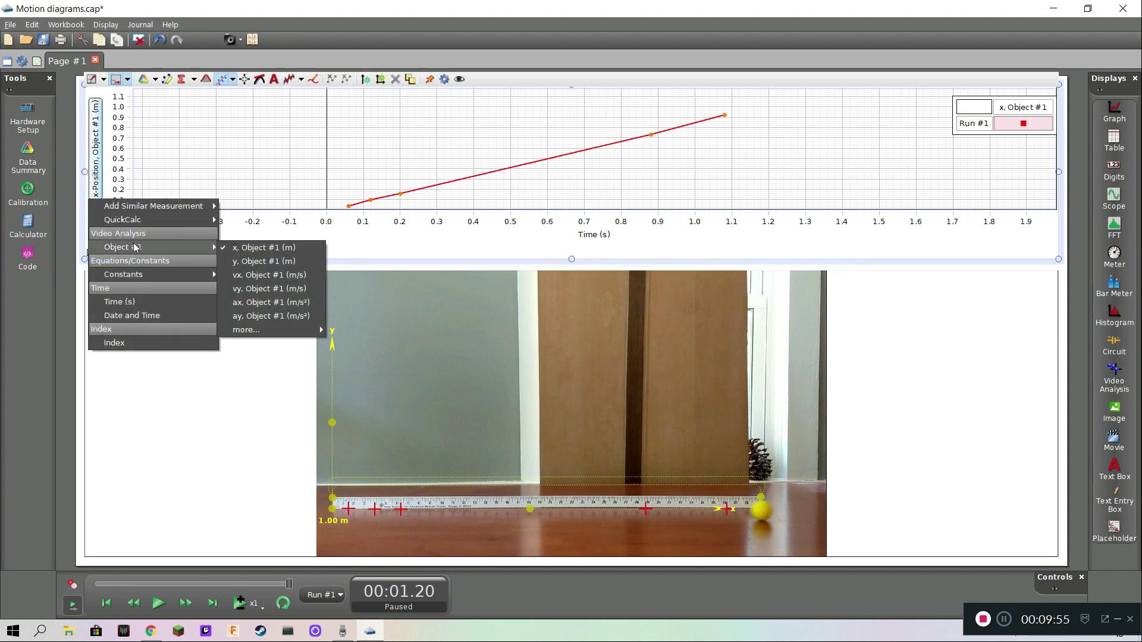
left_click(269, 275)
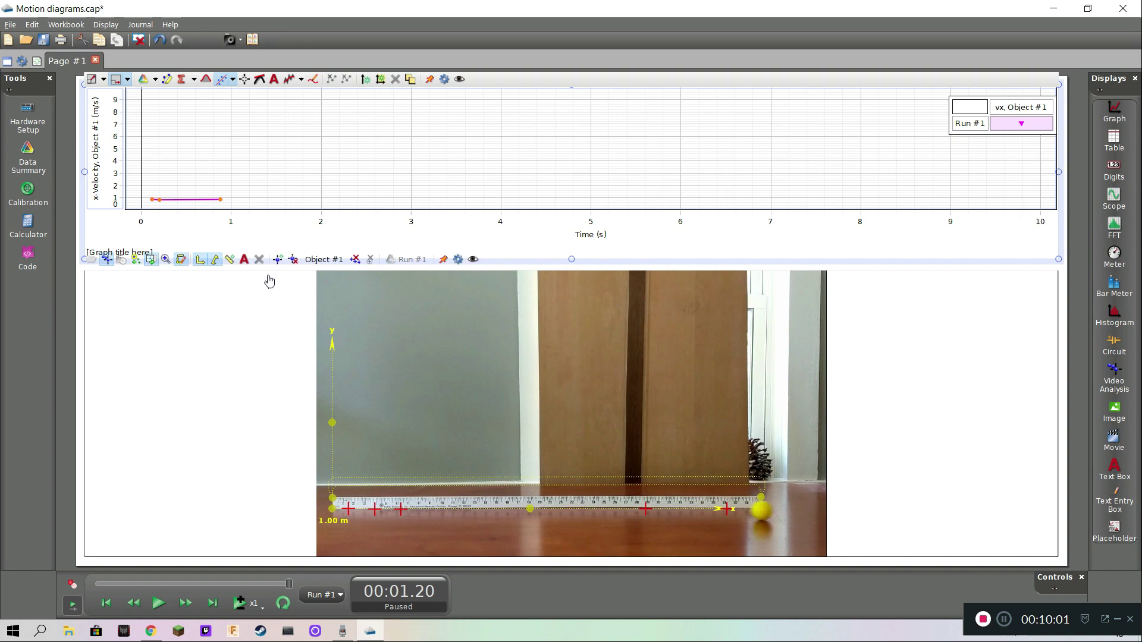
left_click(92, 79)
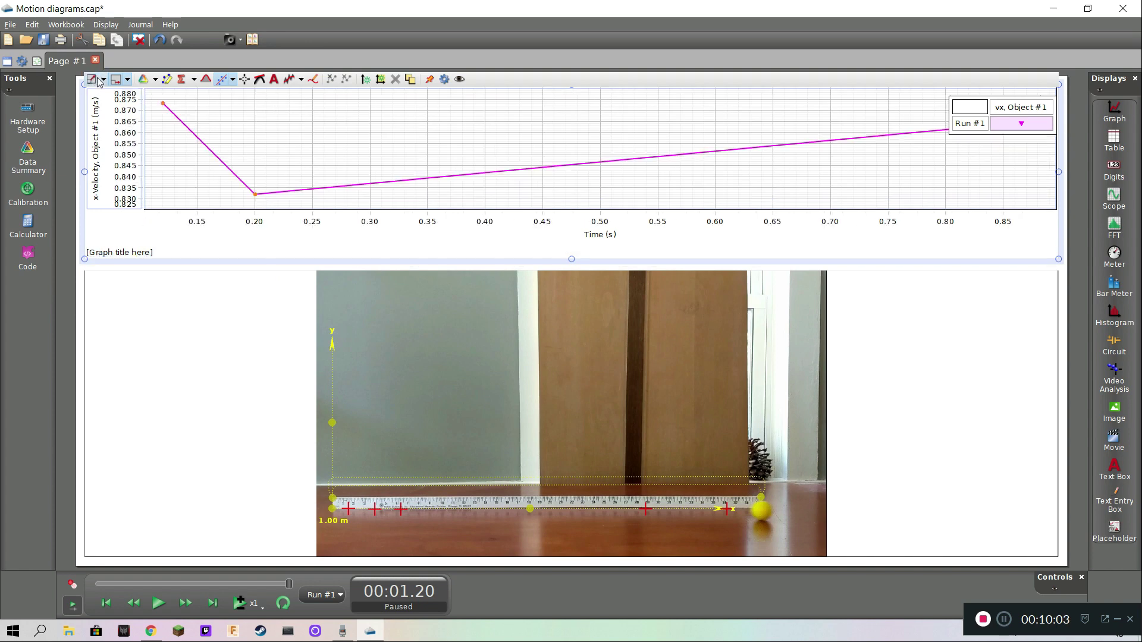
scroll(437, 203, "down", 3)
scroll(440, 200, "down", 1)
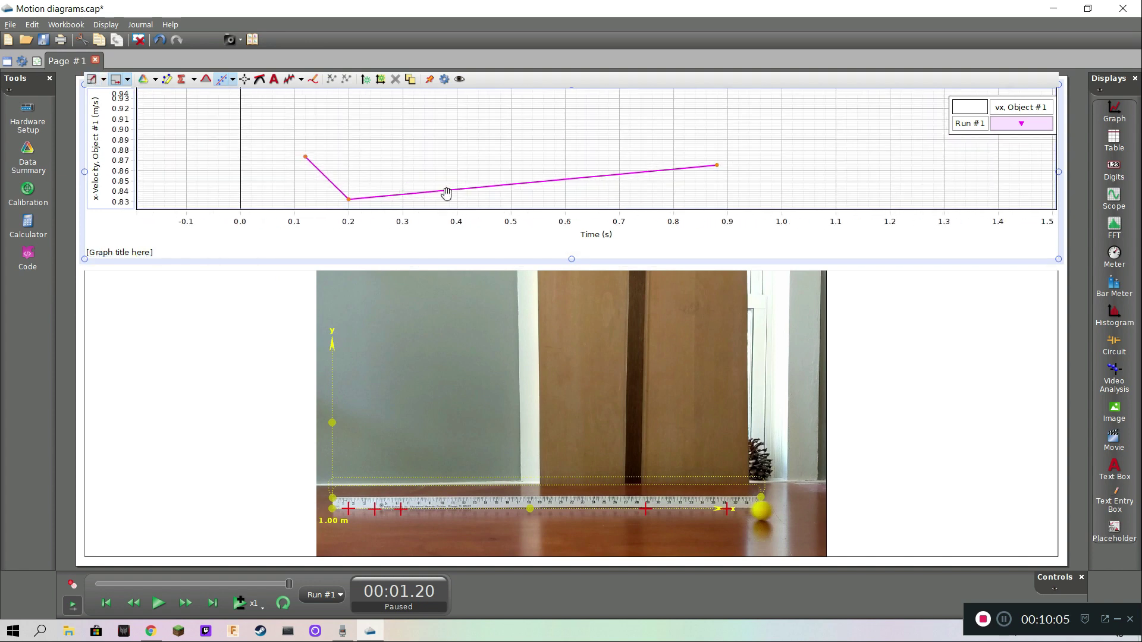
scroll(448, 169, "down", 1)
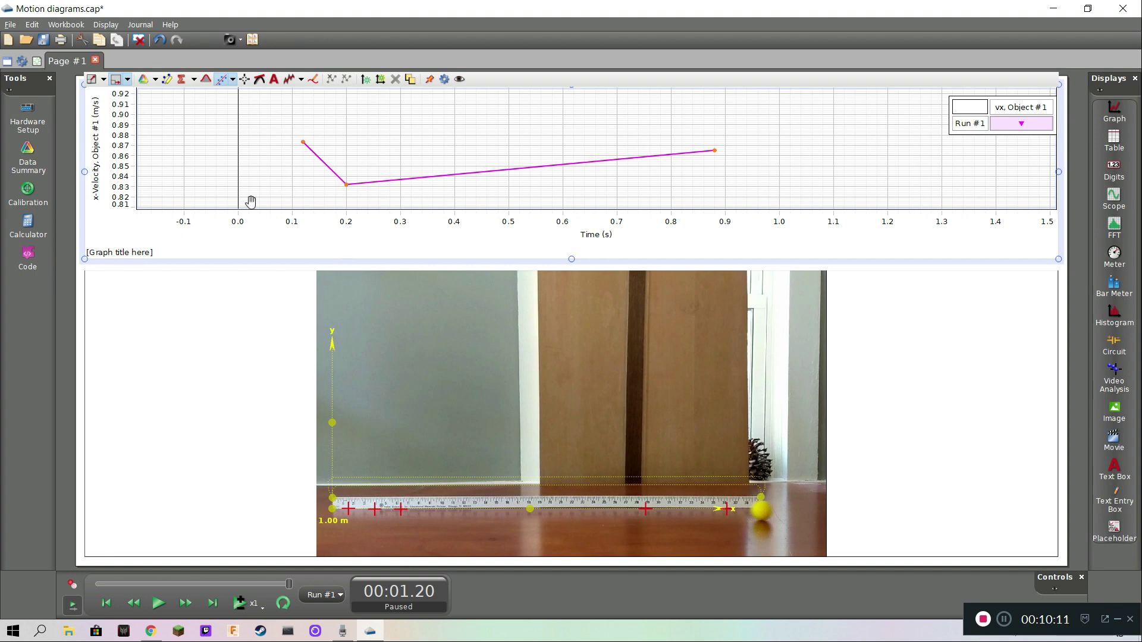
scroll(137, 173, "down", 4)
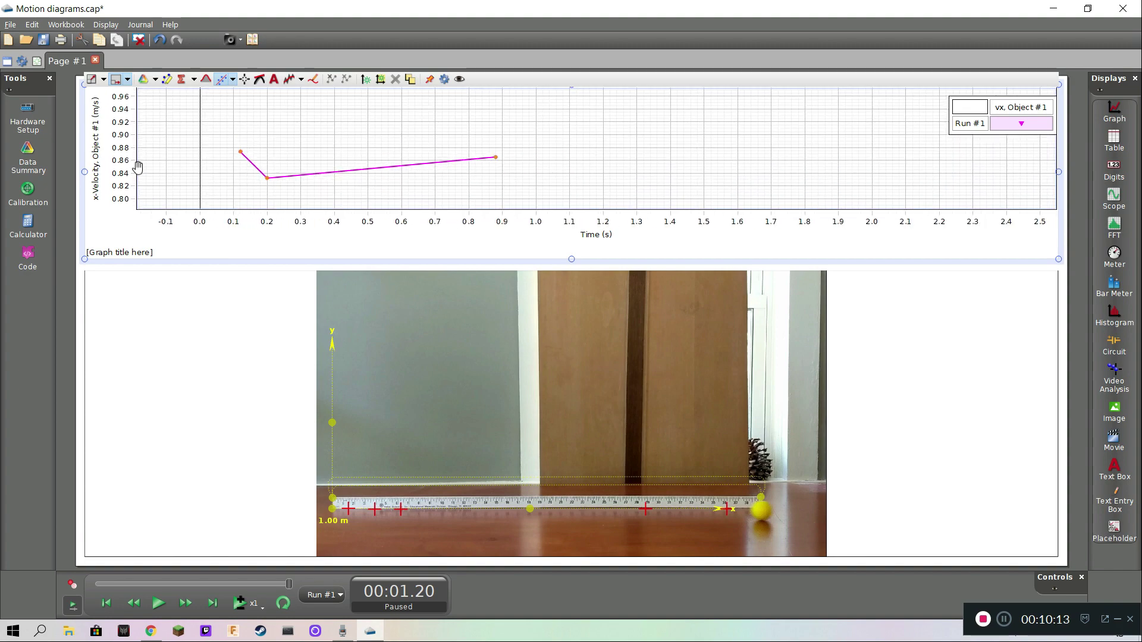
scroll(122, 194, "down", 5)
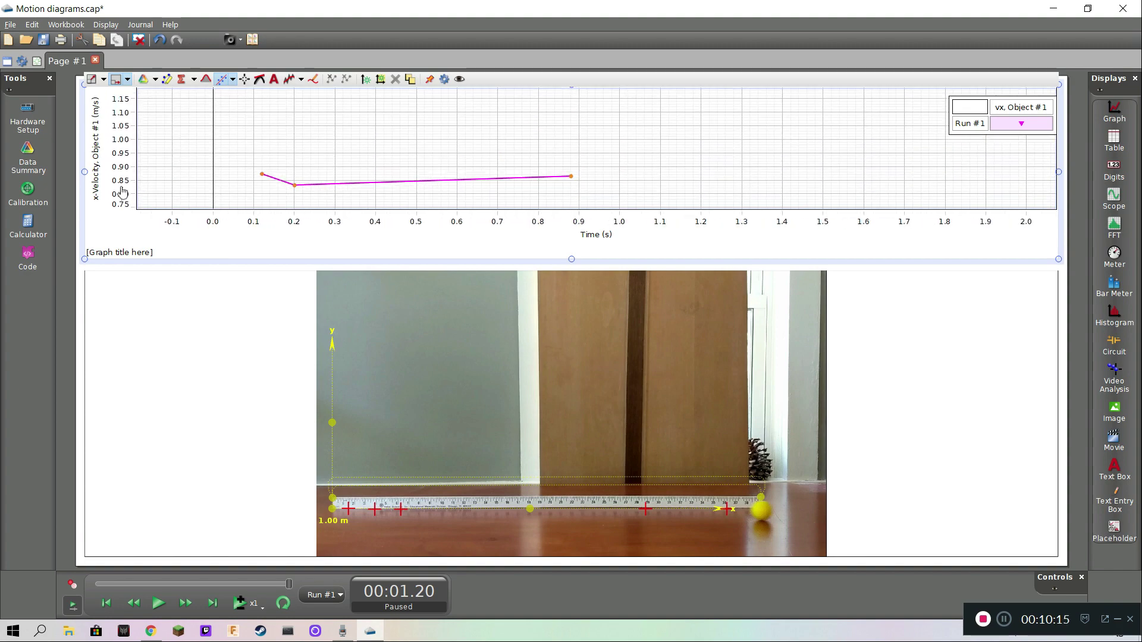
scroll(122, 190, "down", 3)
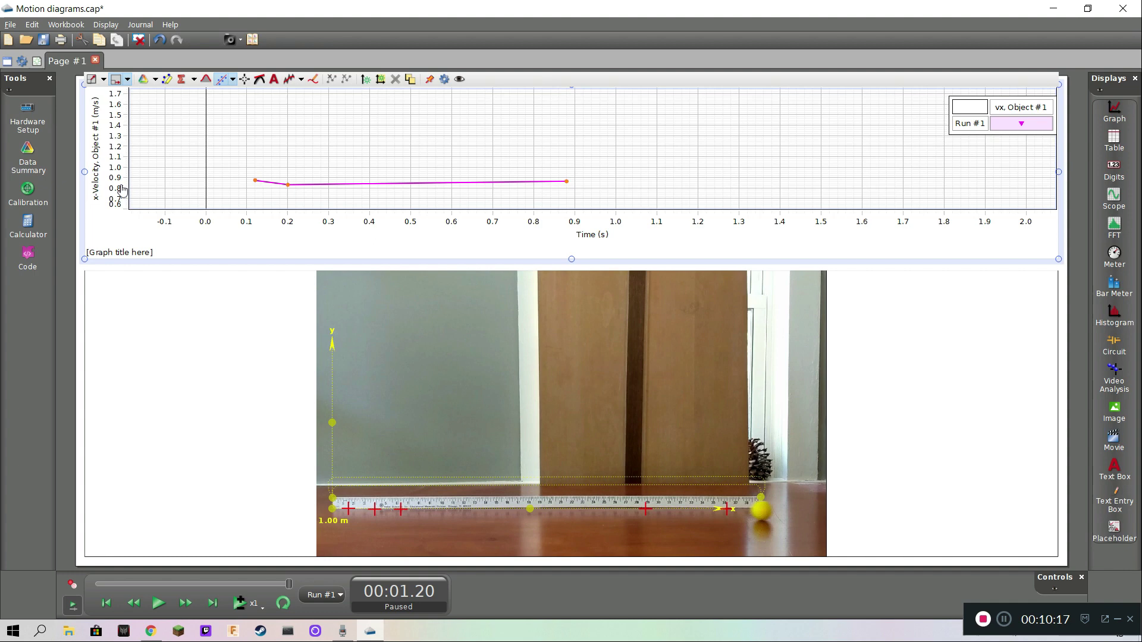
left_click_drag(529, 120, 601, 93)
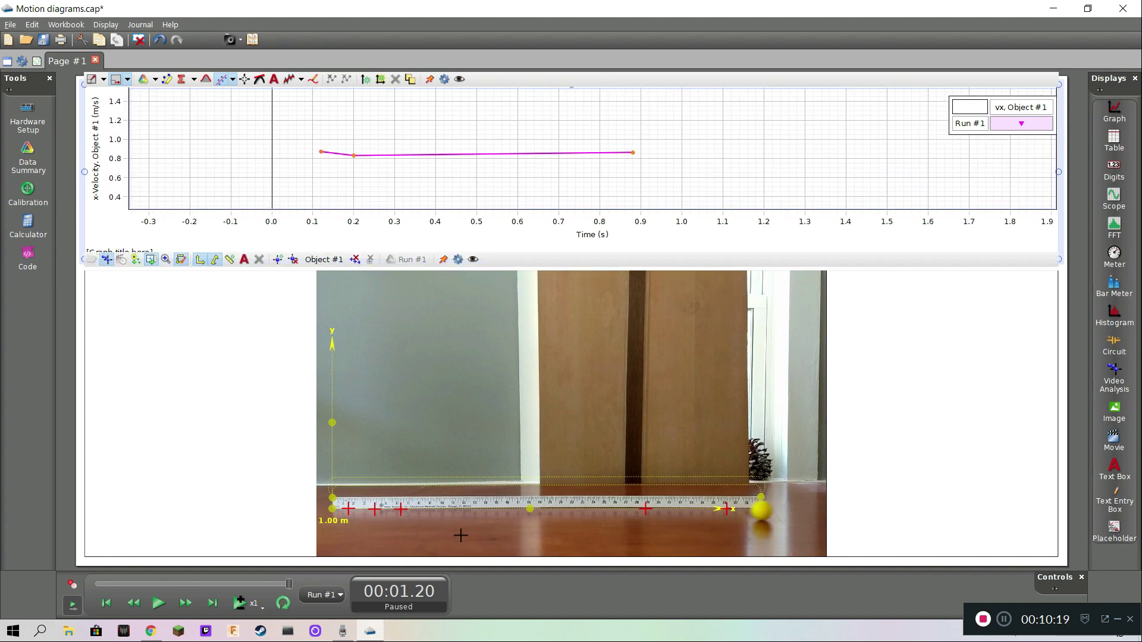